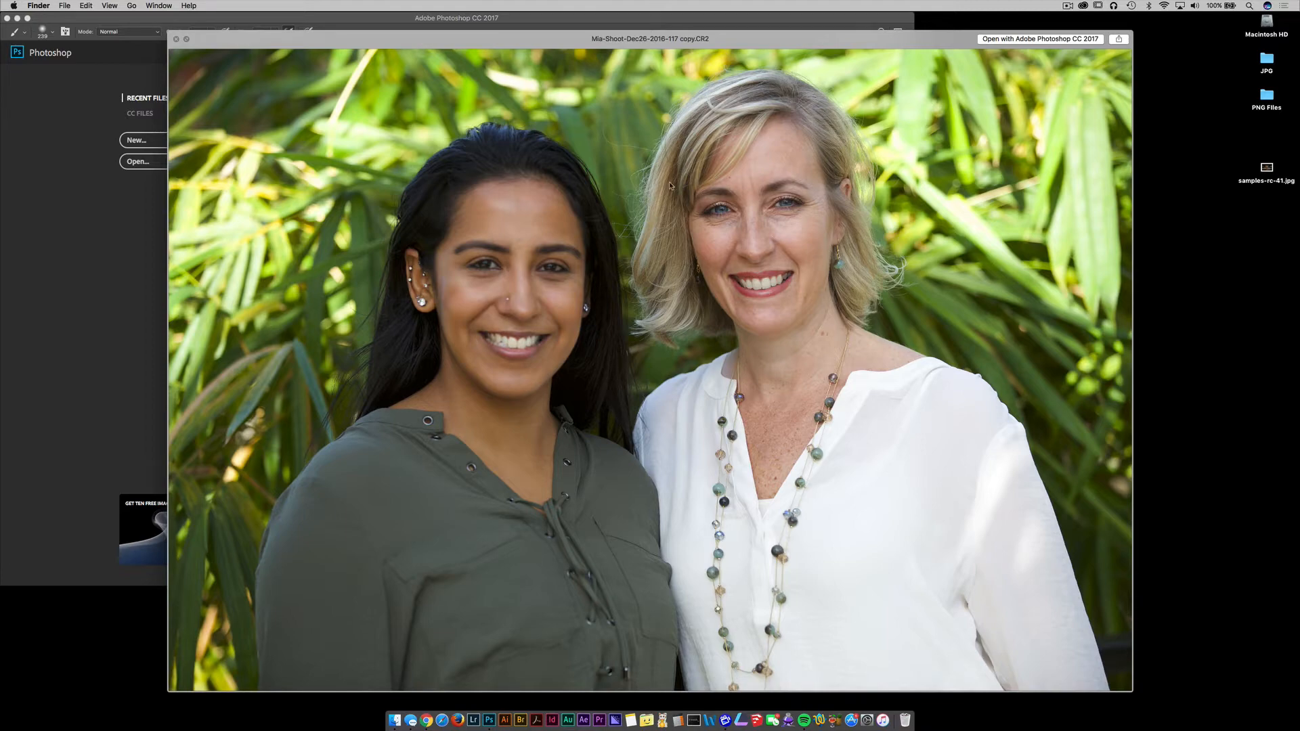
Preview the 117 and 118 CR2 portraits in the Retouch folder to compare the two women's expressions
key(space)
click(703, 183)
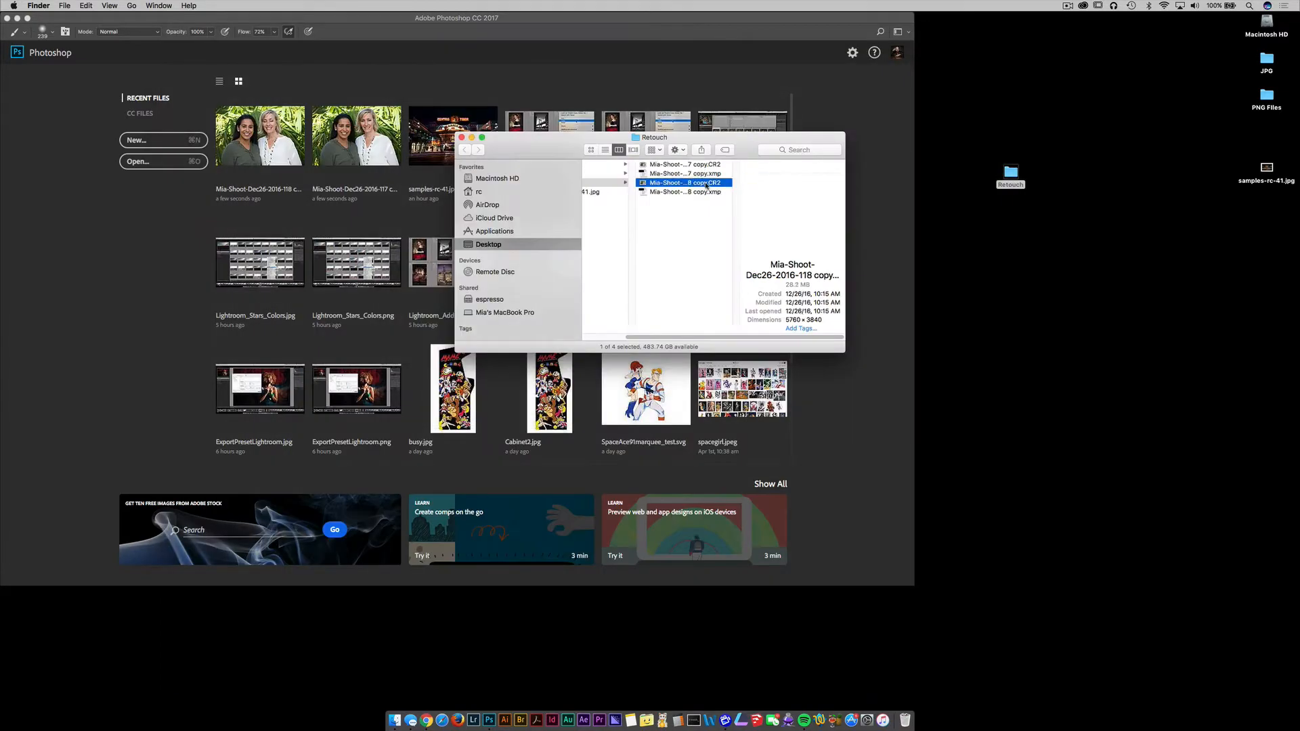
key(space)
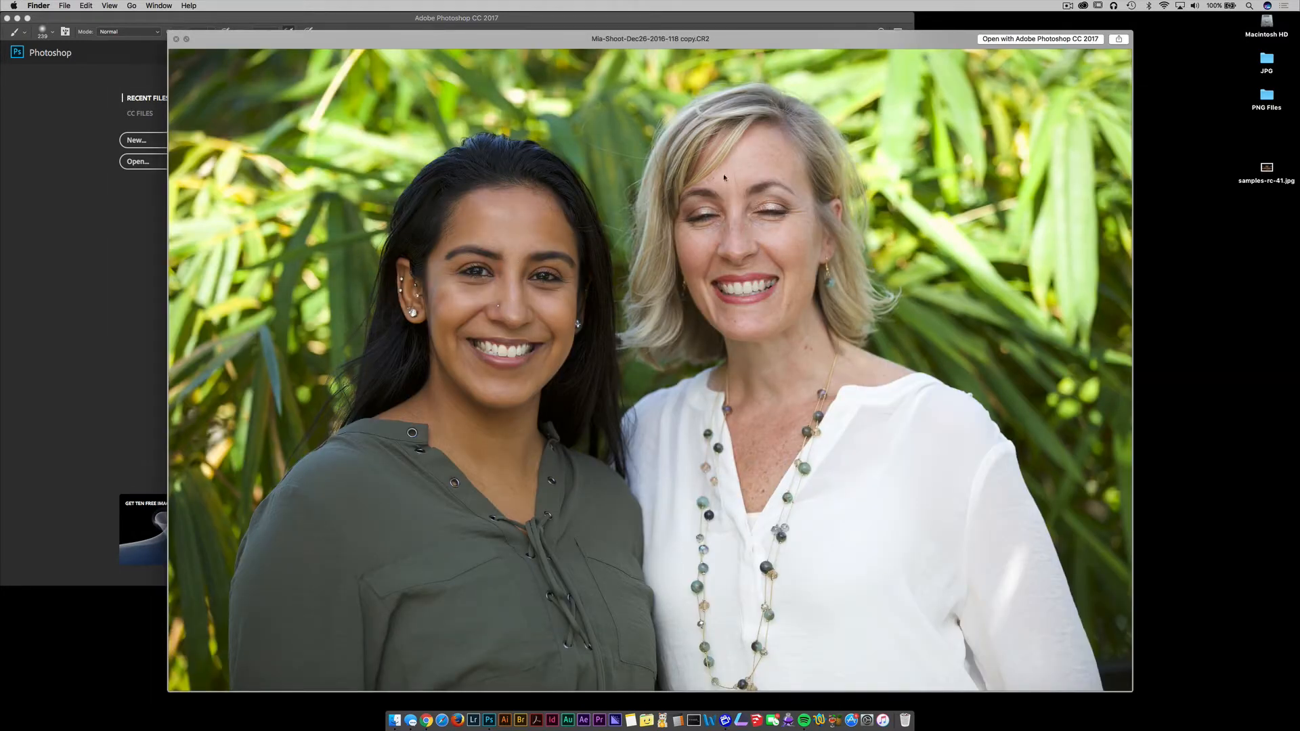
key(space)
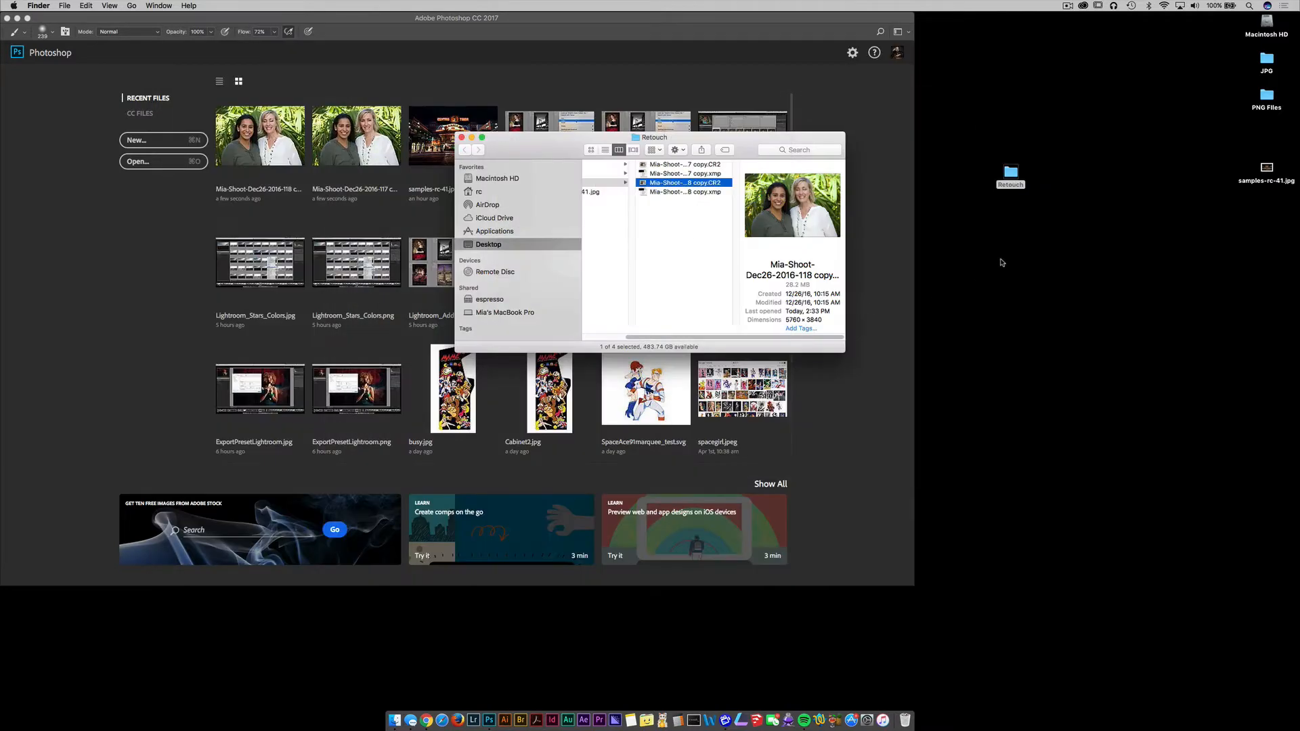
Open both CR2 portraits in Photoshop, accepting the default Camera Raw settings for each
super+click(716, 165)
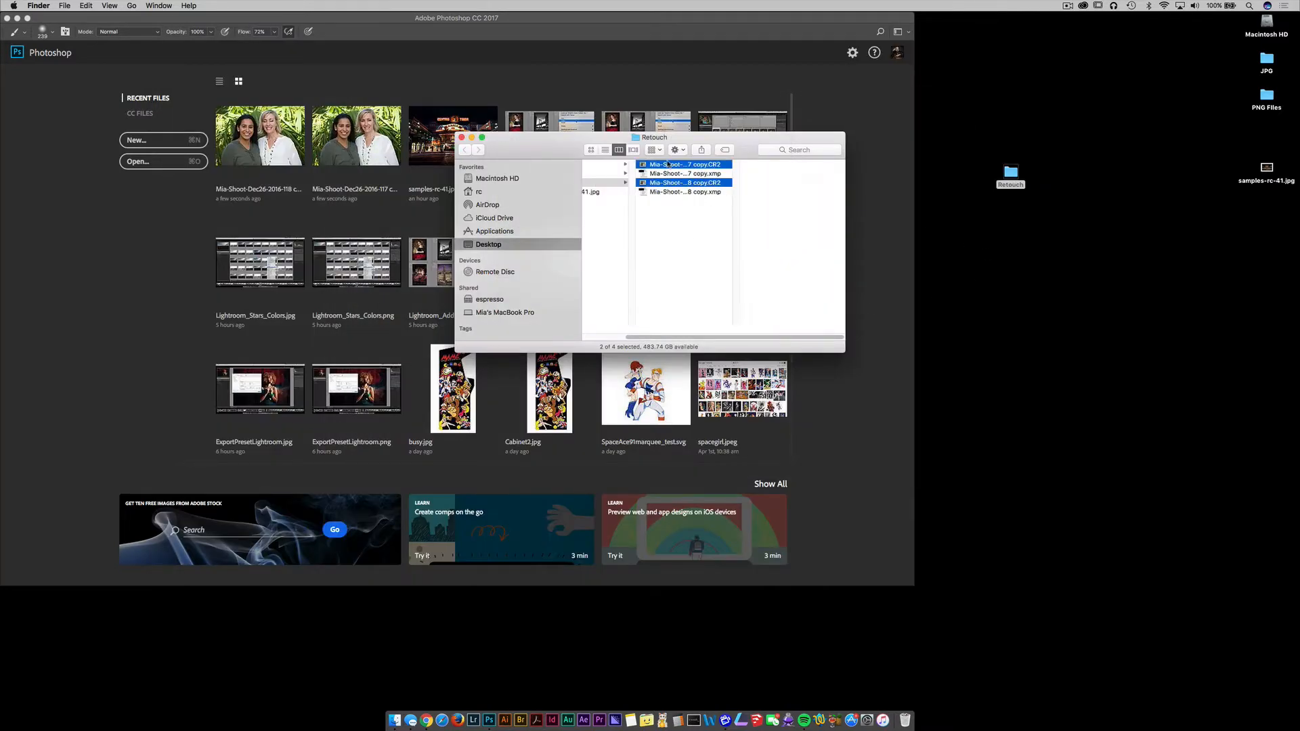
drag(667, 166, 105, 299)
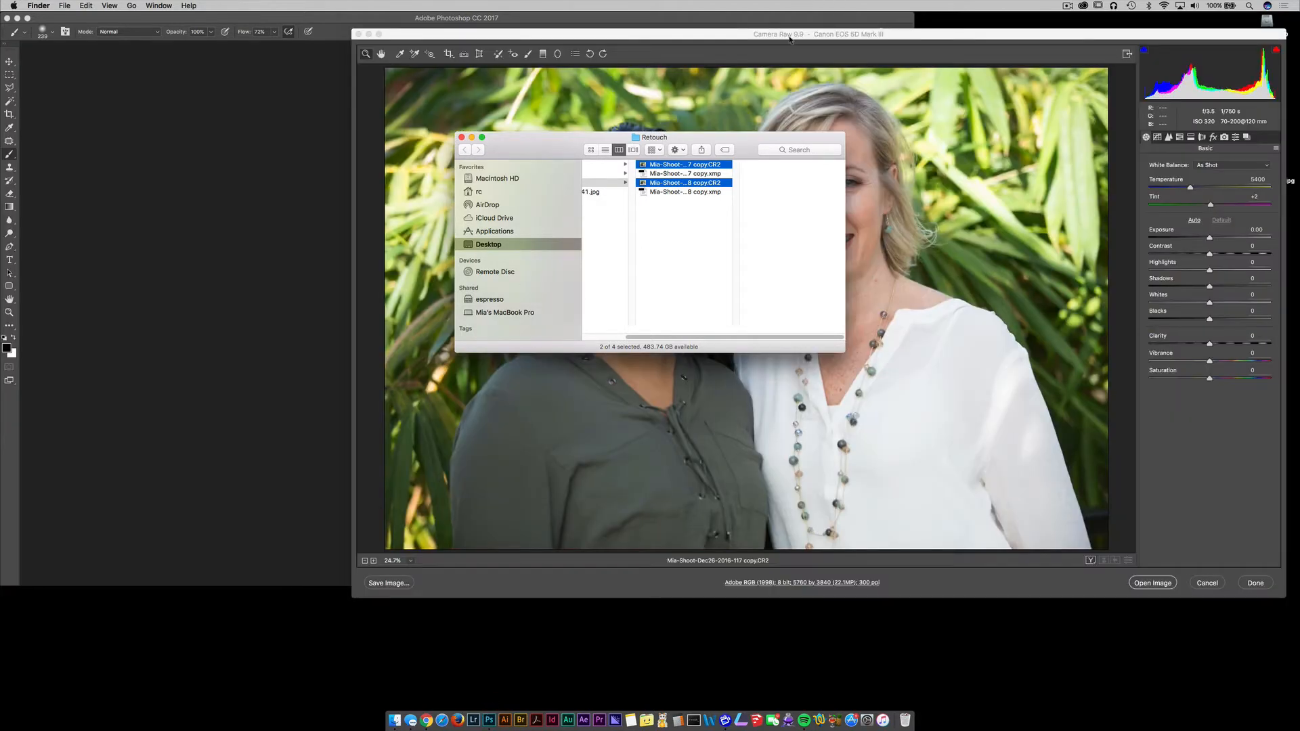
drag(789, 38, 514, 29)
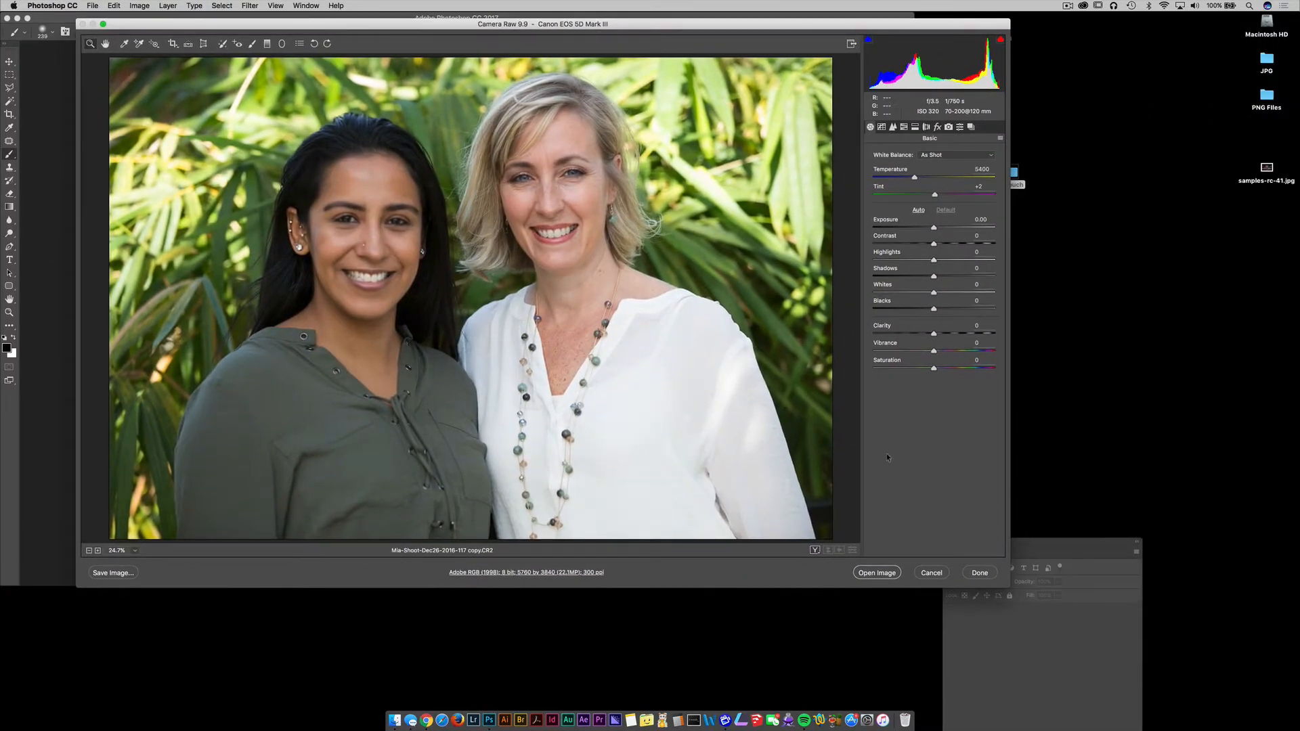
click(874, 573)
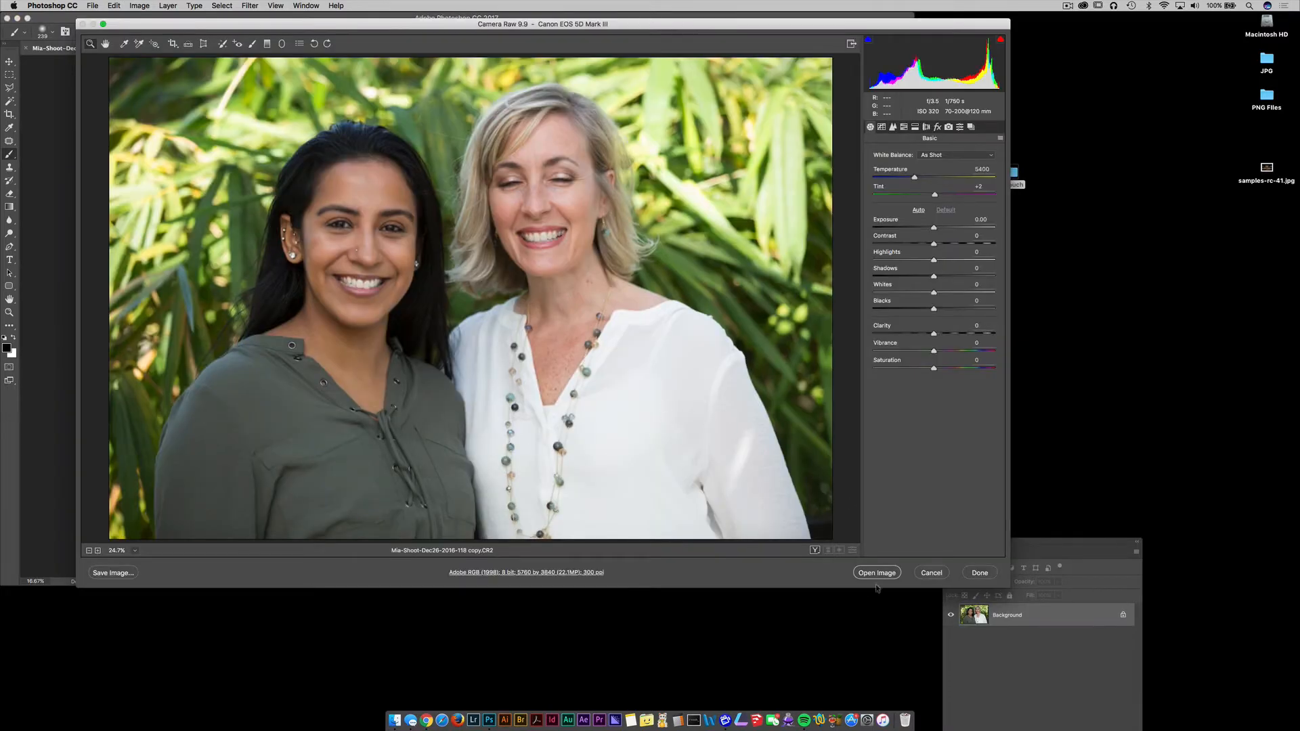
click(881, 573)
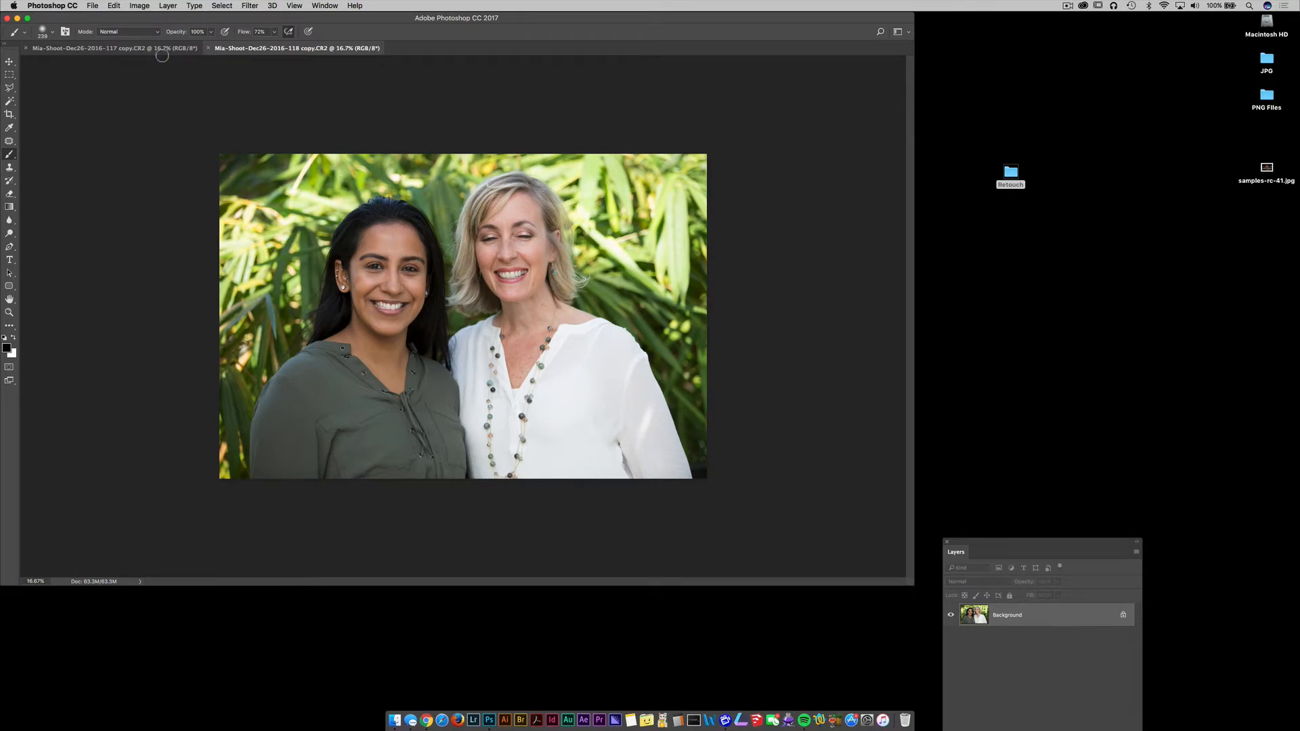
Copy the 117 portrait into the 118 document as a new layer with the Move tool
click(142, 50)
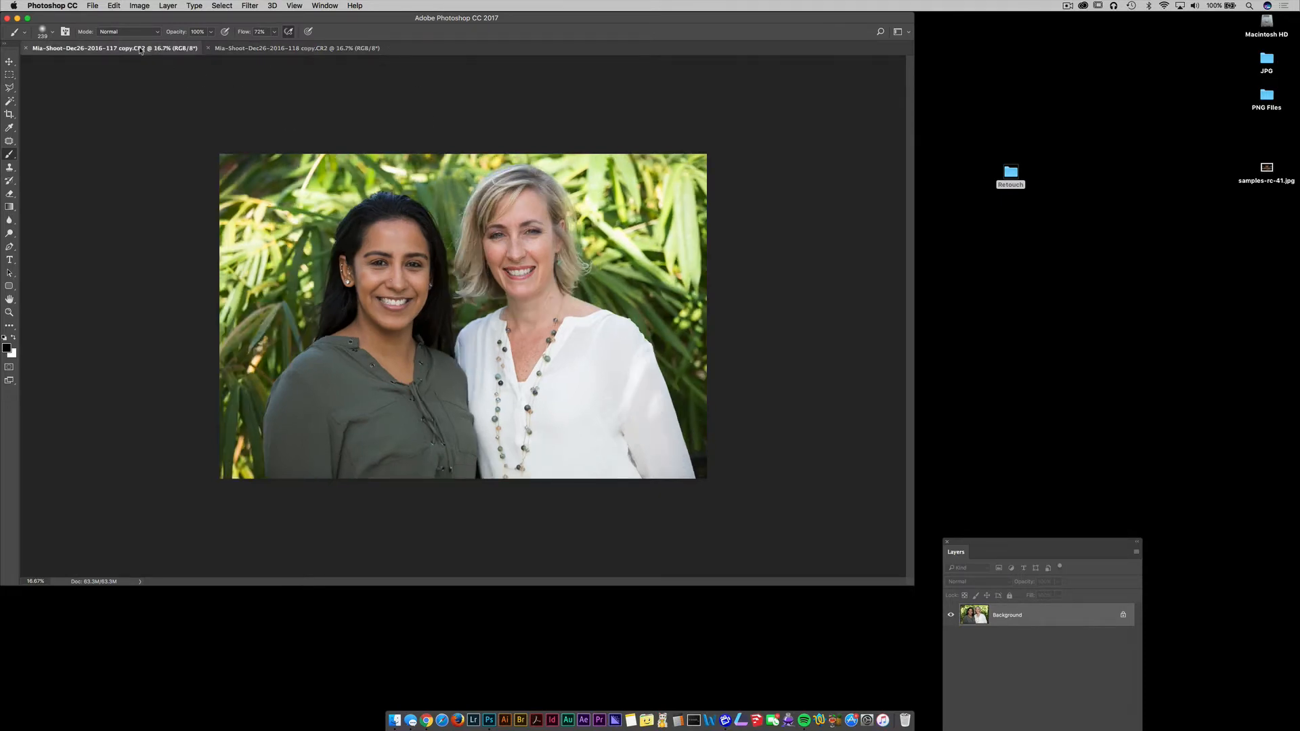
click(291, 48)
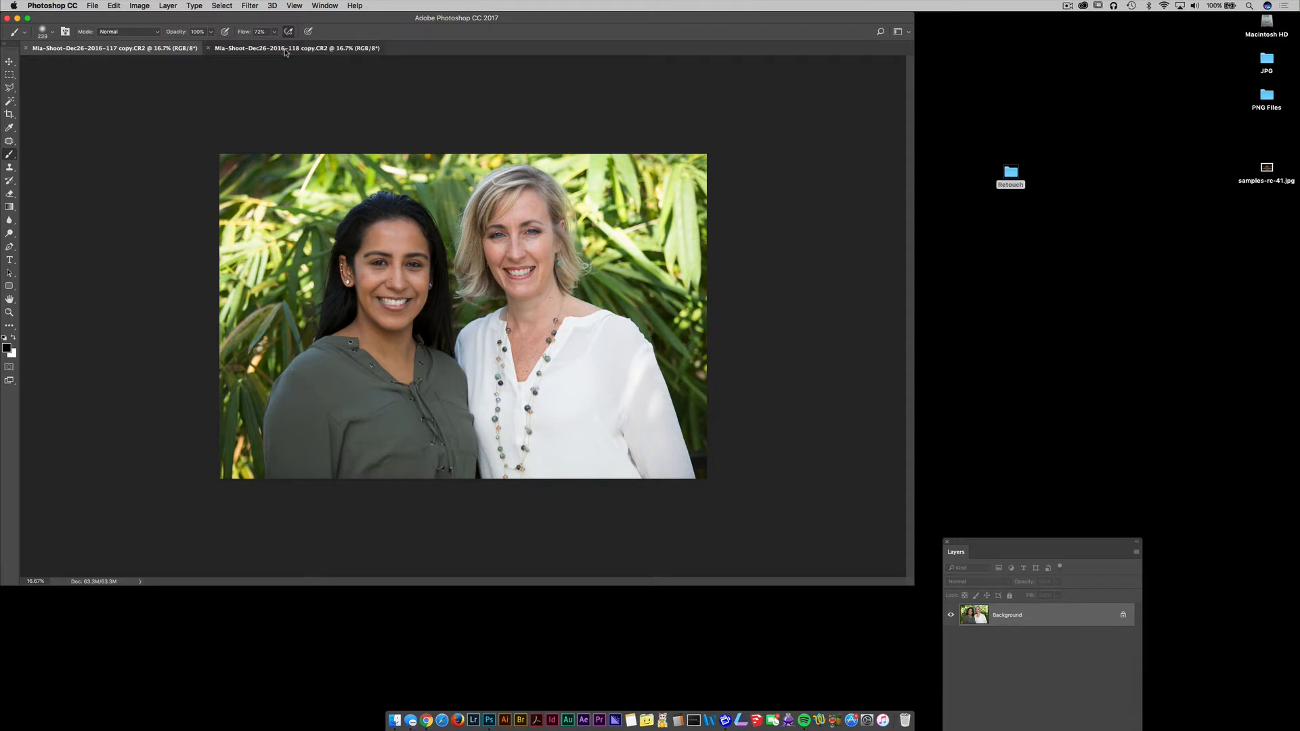
click(103, 49)
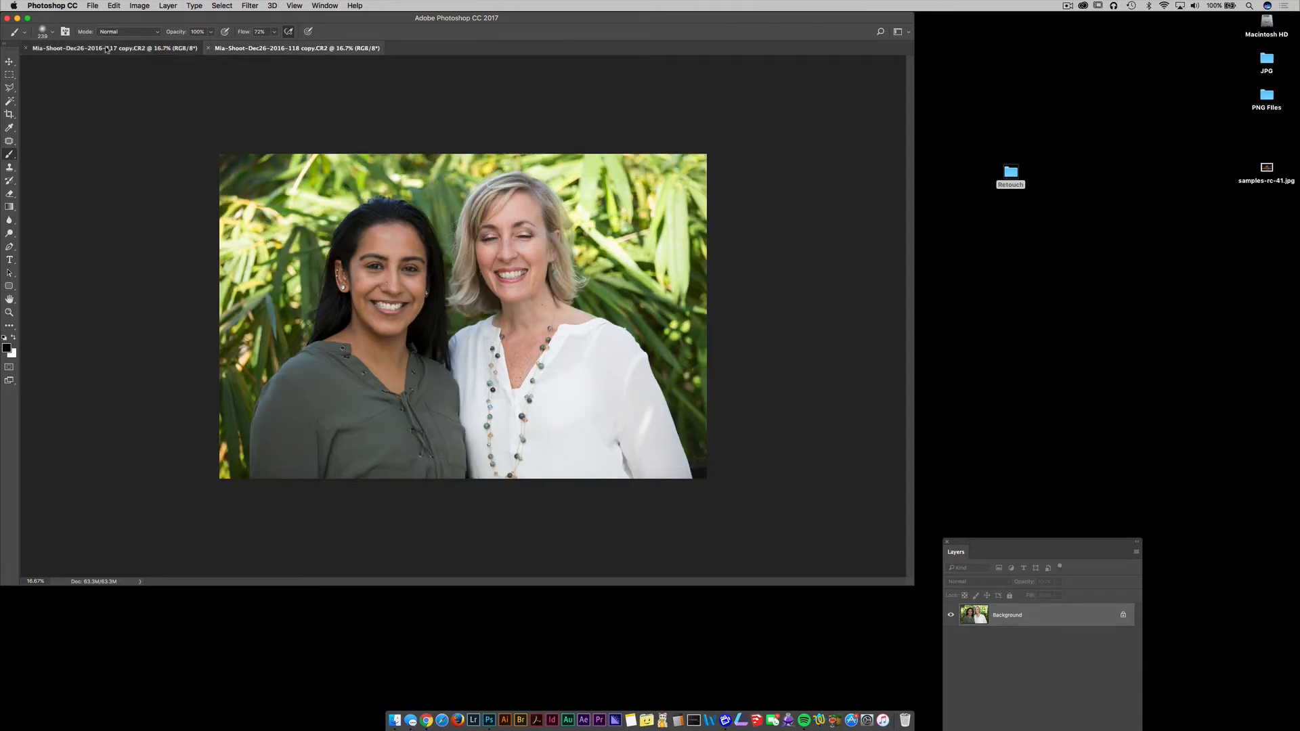
click(10, 61)
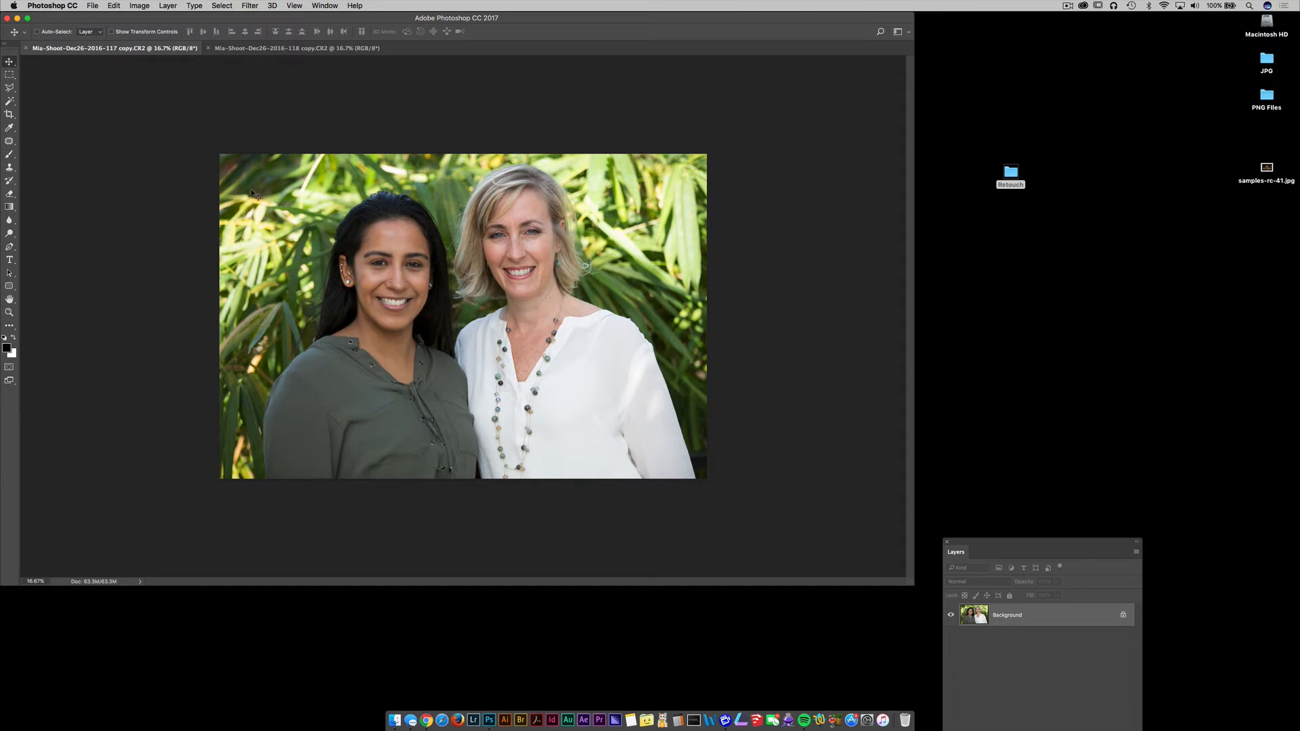
drag(470, 225, 277, 49)
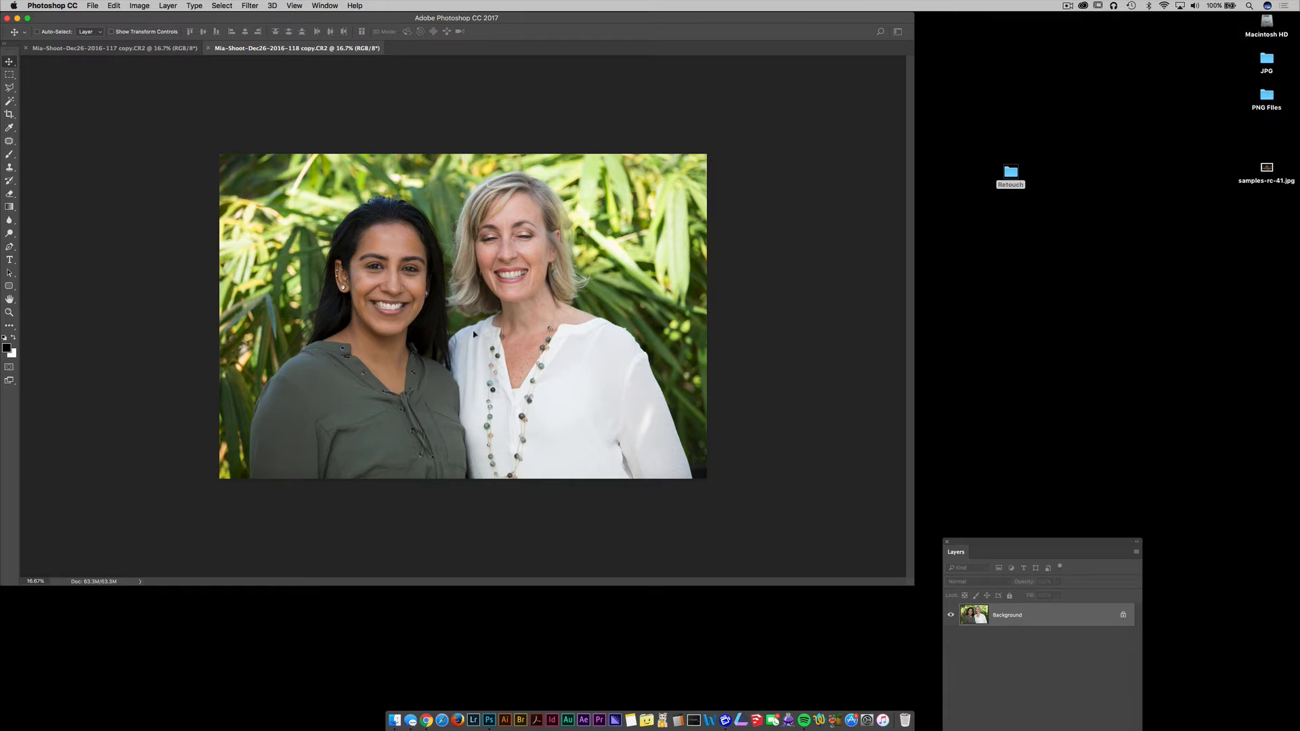
drag(482, 315, 477, 308)
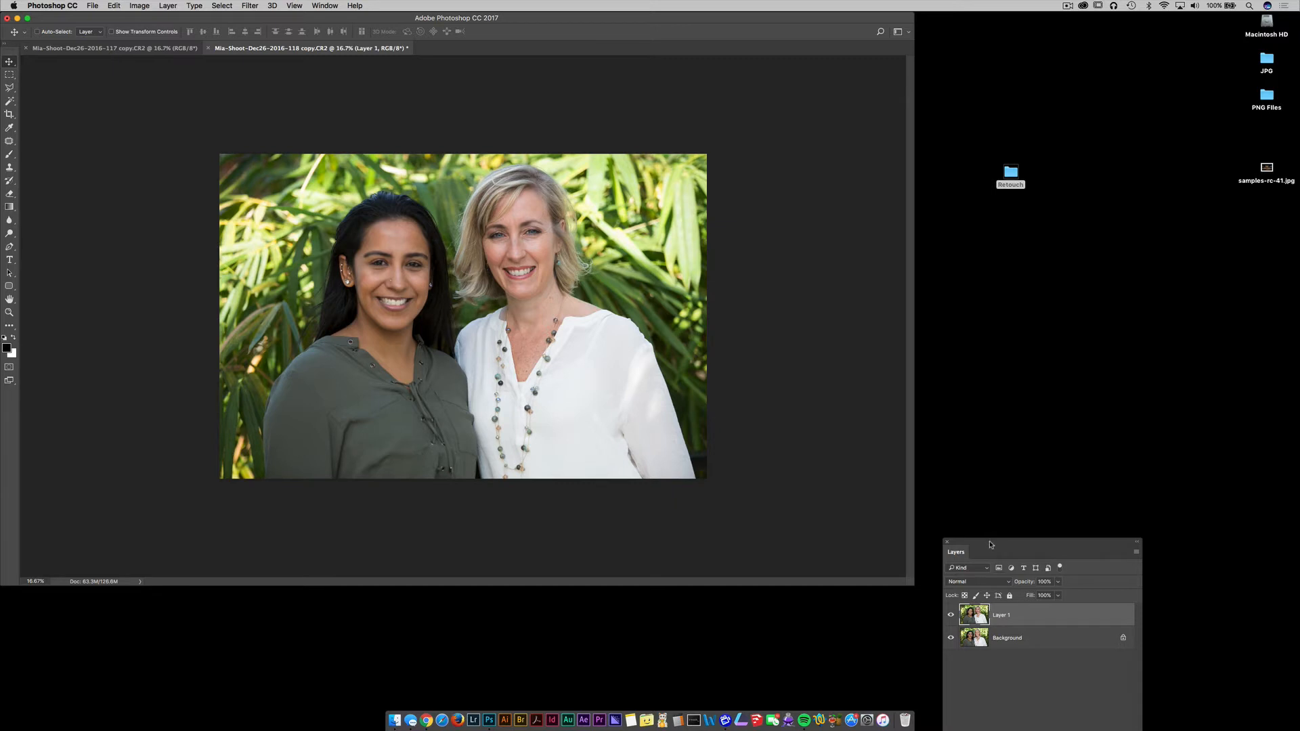
Enlarge the application window to fill the screen and place the floating layer list beside the photo
drag(990, 544, 761, 129)
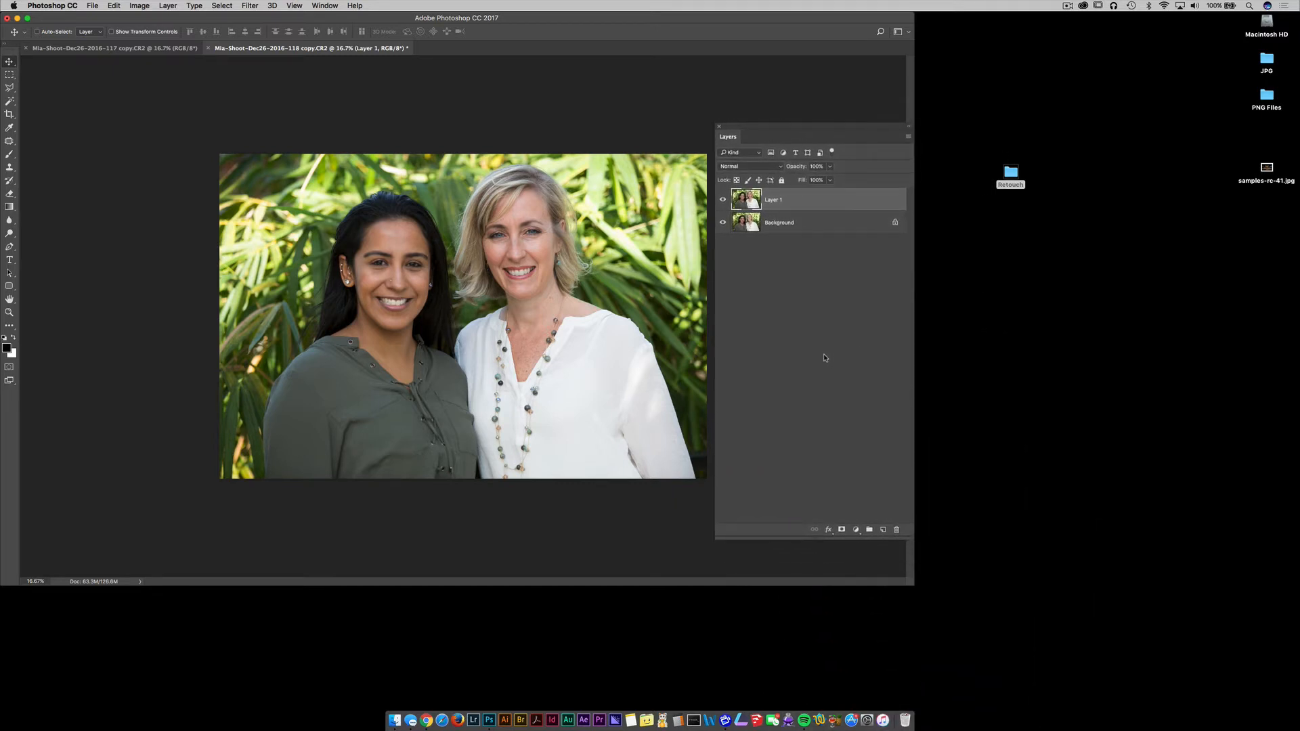
drag(908, 573, 1290, 708)
drag(840, 134, 1108, 207)
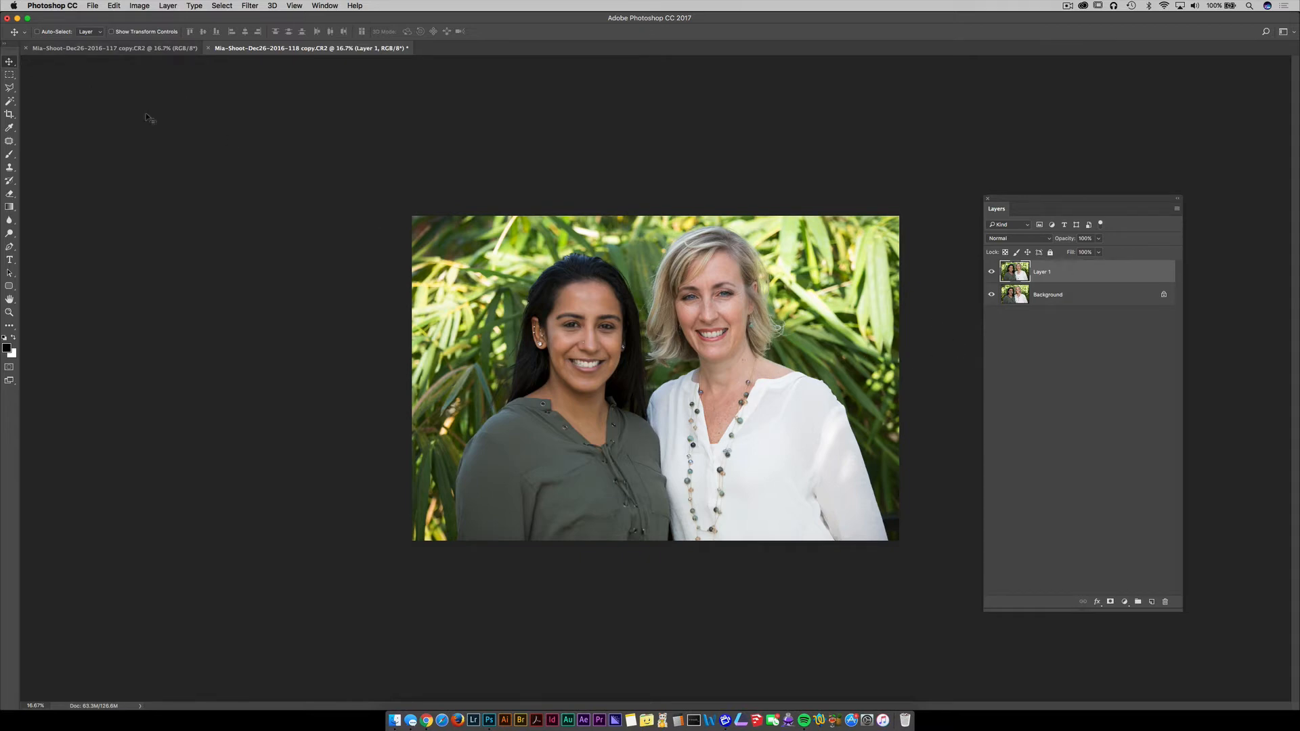
Auto-align Layer 1 and the Background layer using the Auto projection
click(1082, 298)
click(1077, 274)
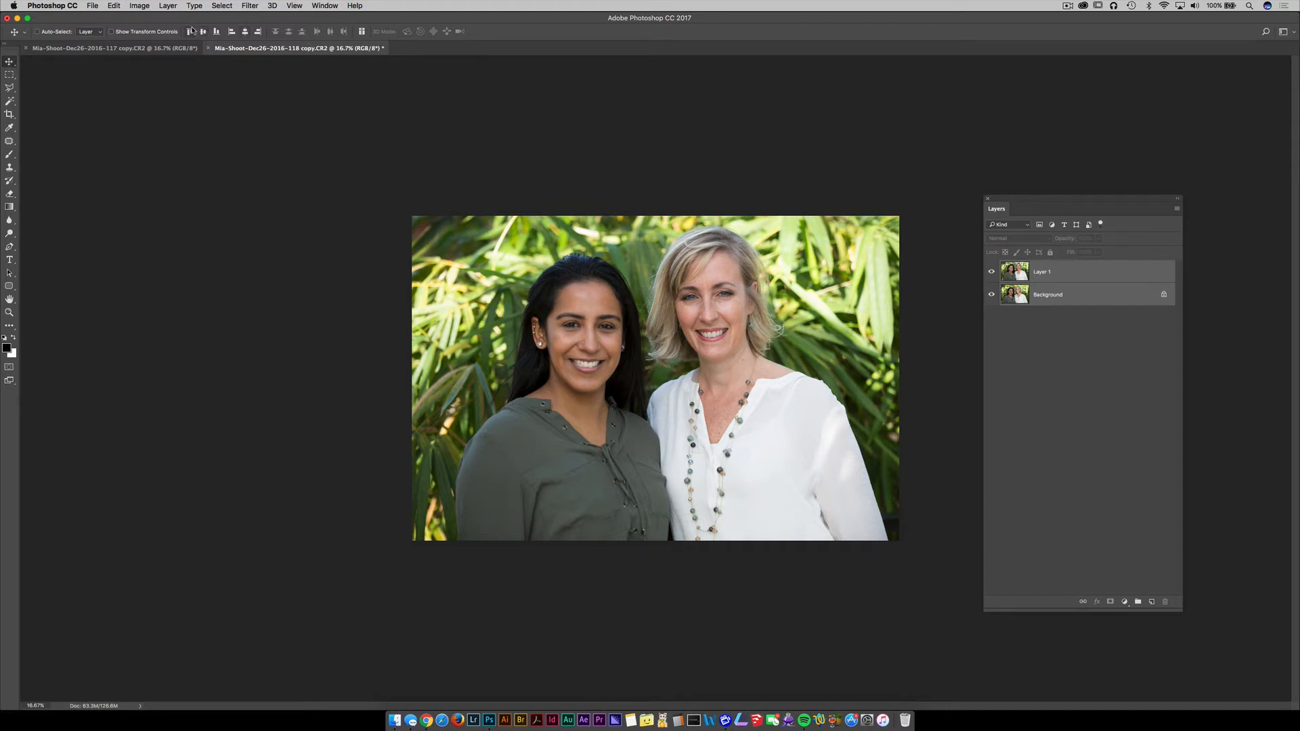
click(363, 33)
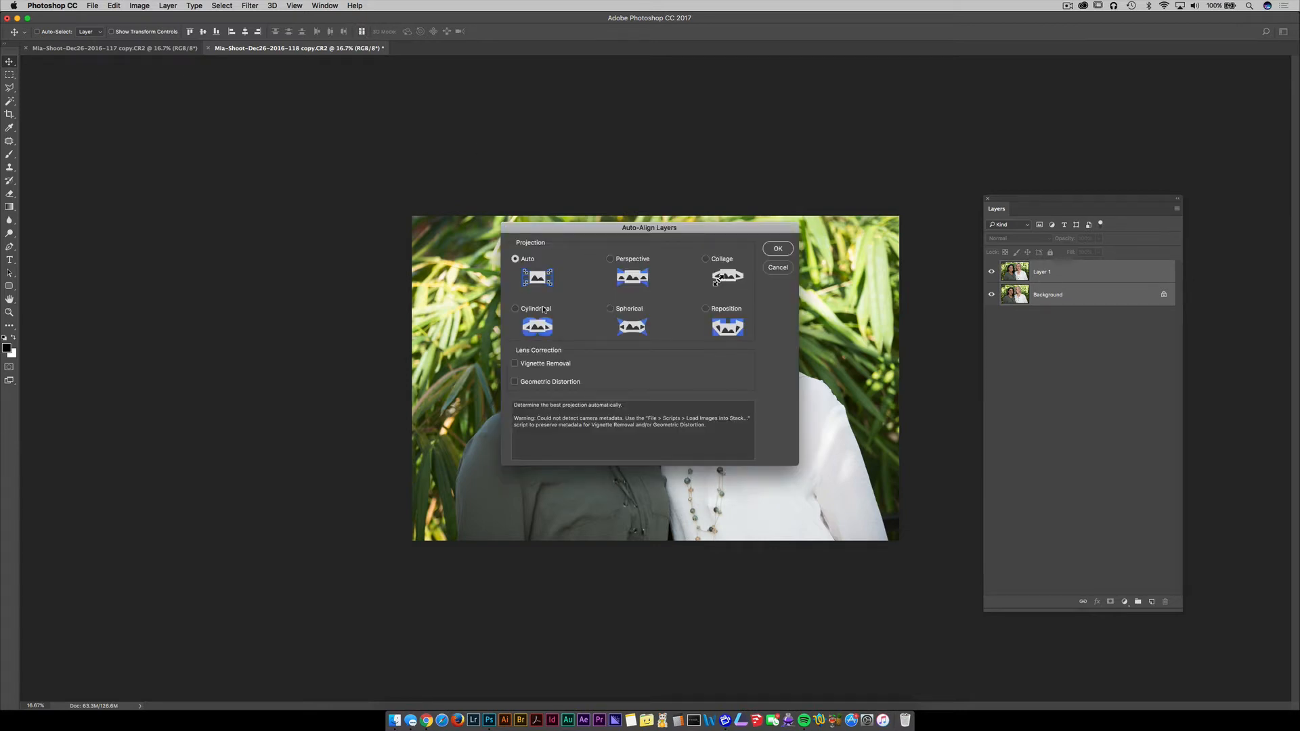
click(780, 250)
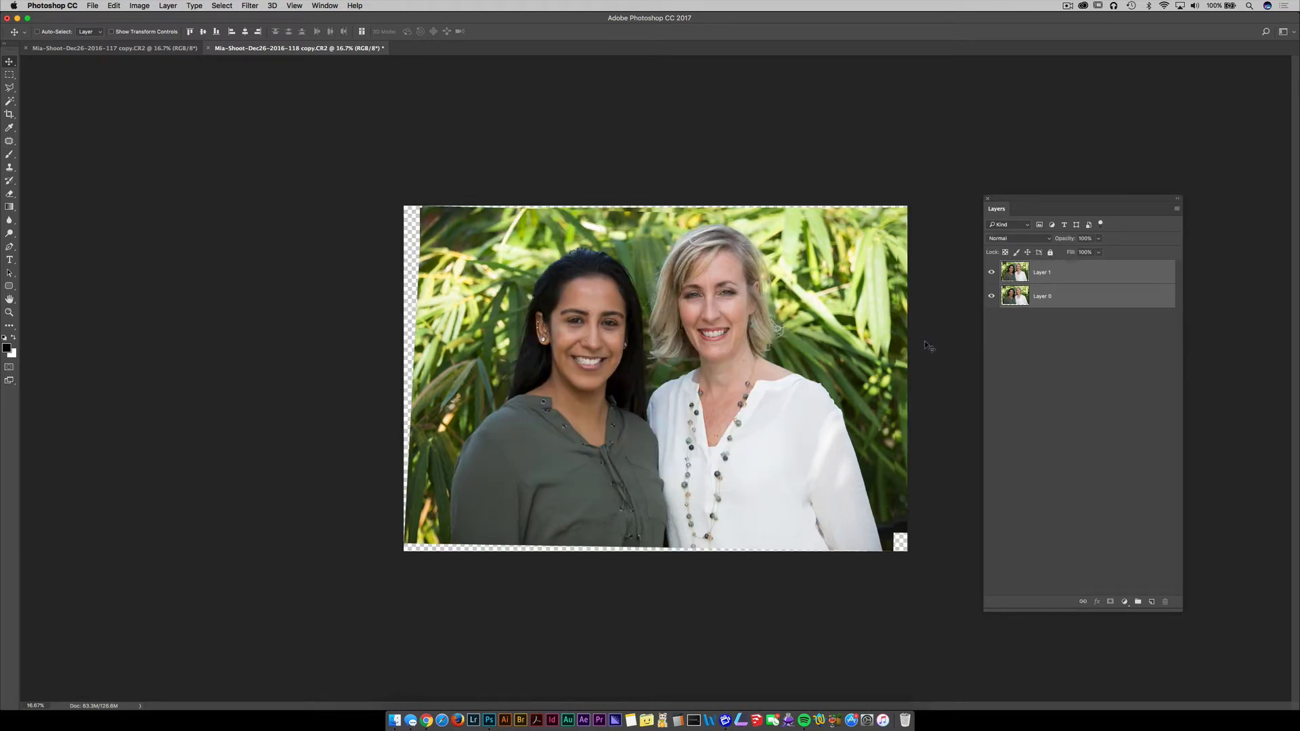
Toggle Layer 1's visibility to check how well the two portraits line up
click(1042, 276)
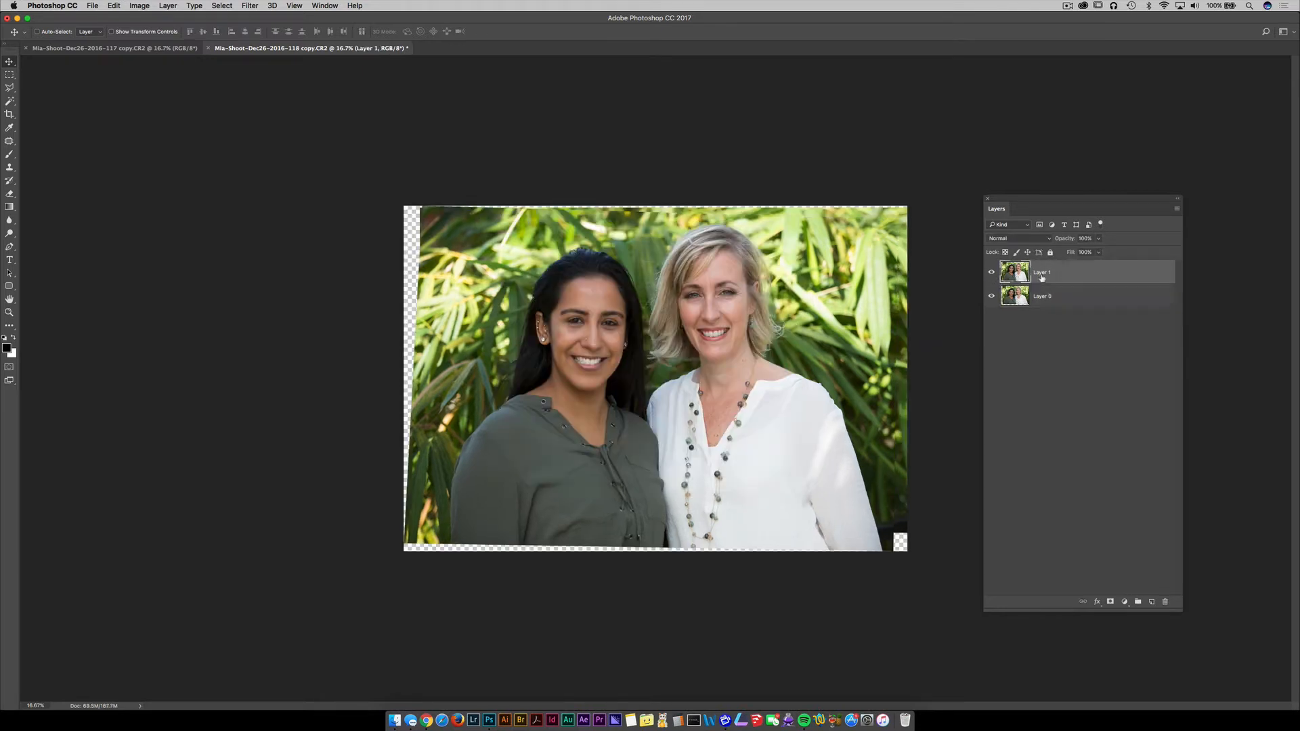
click(992, 273)
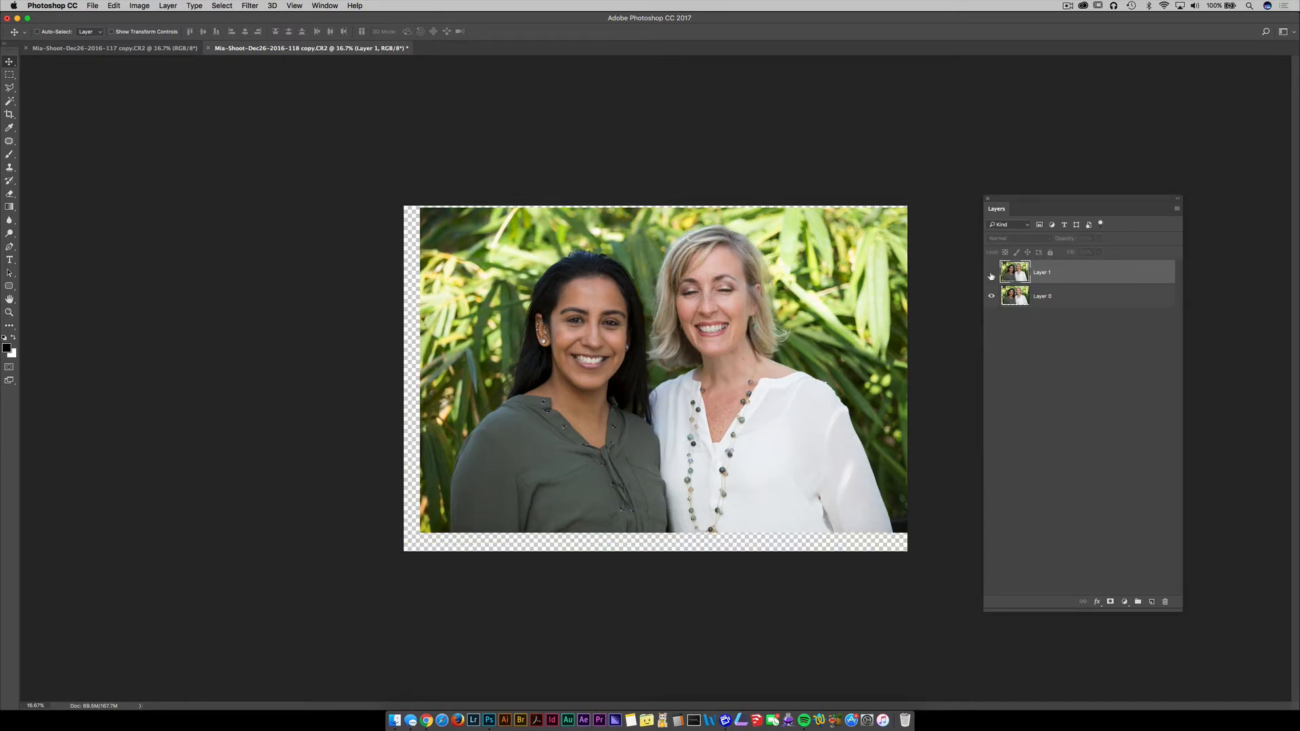
click(992, 274)
click(992, 274)
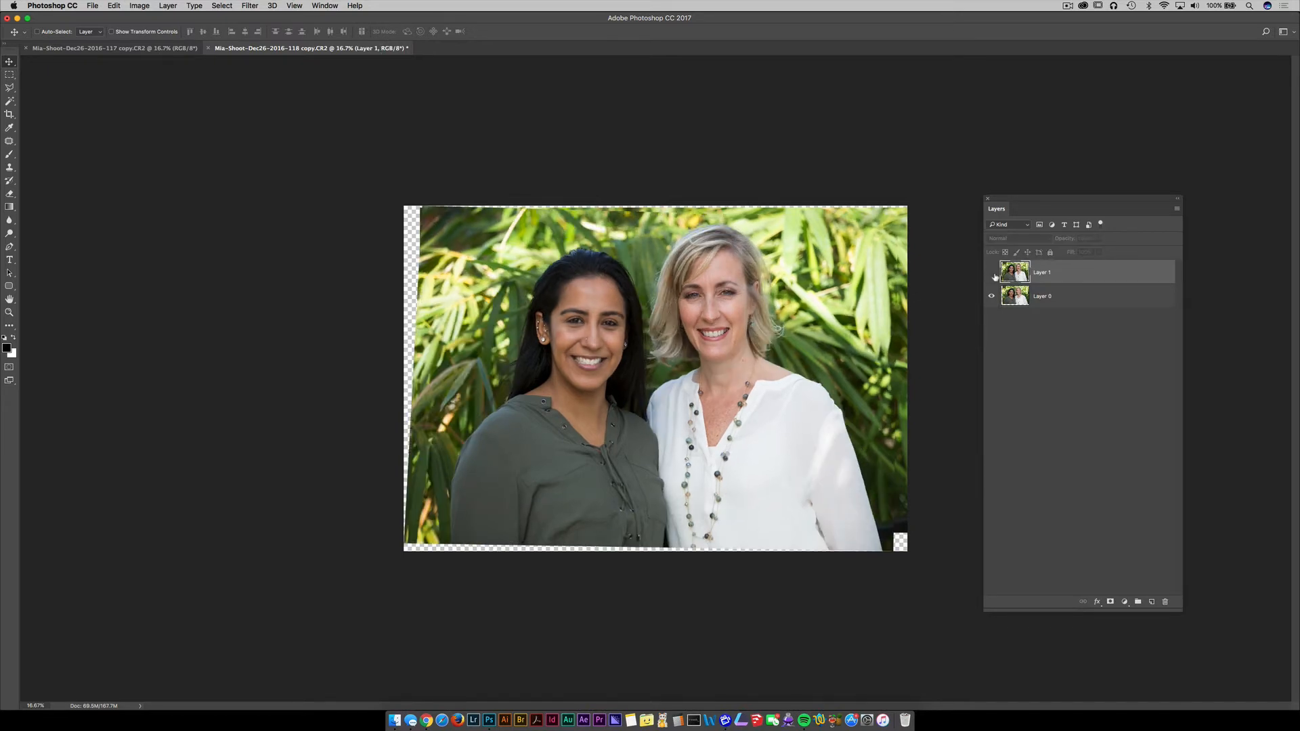
click(993, 275)
Add a black mask to Layer 1 and paint white with a large hard round brush over the blonde woman and her side of the background
alt+click(1111, 603)
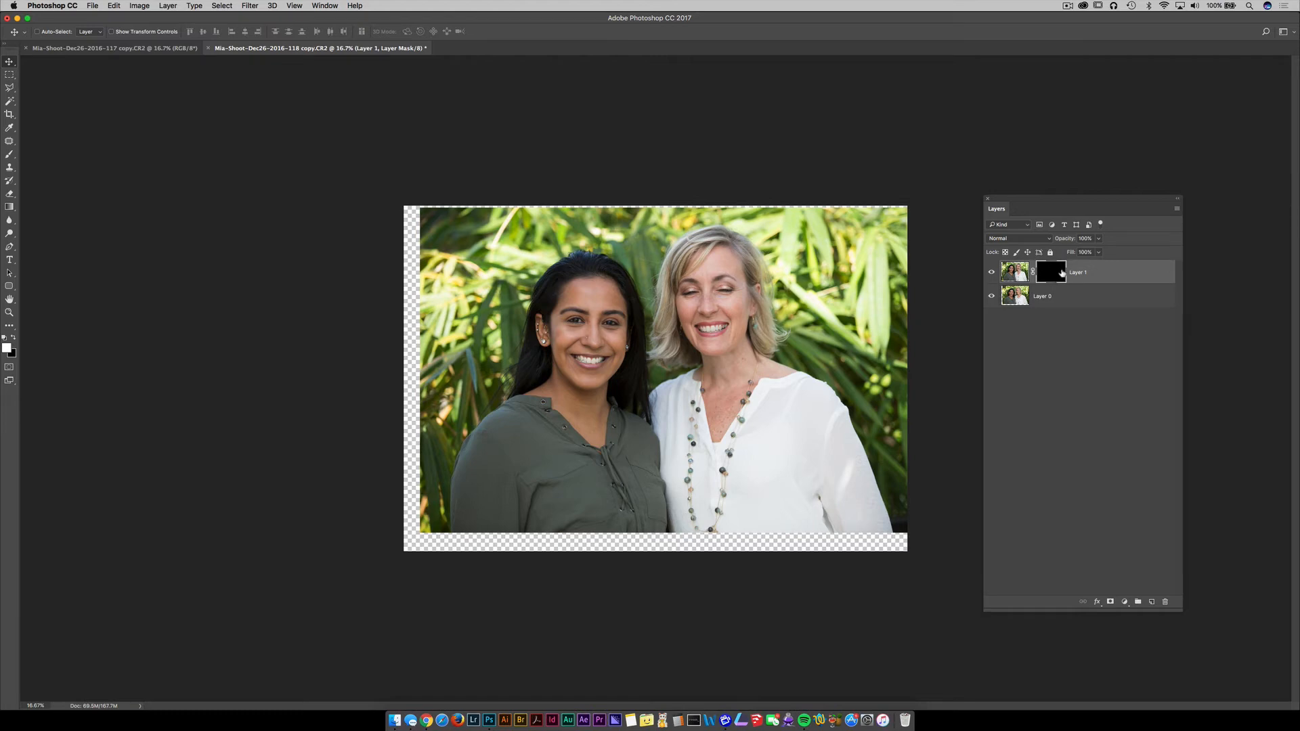
key(b)
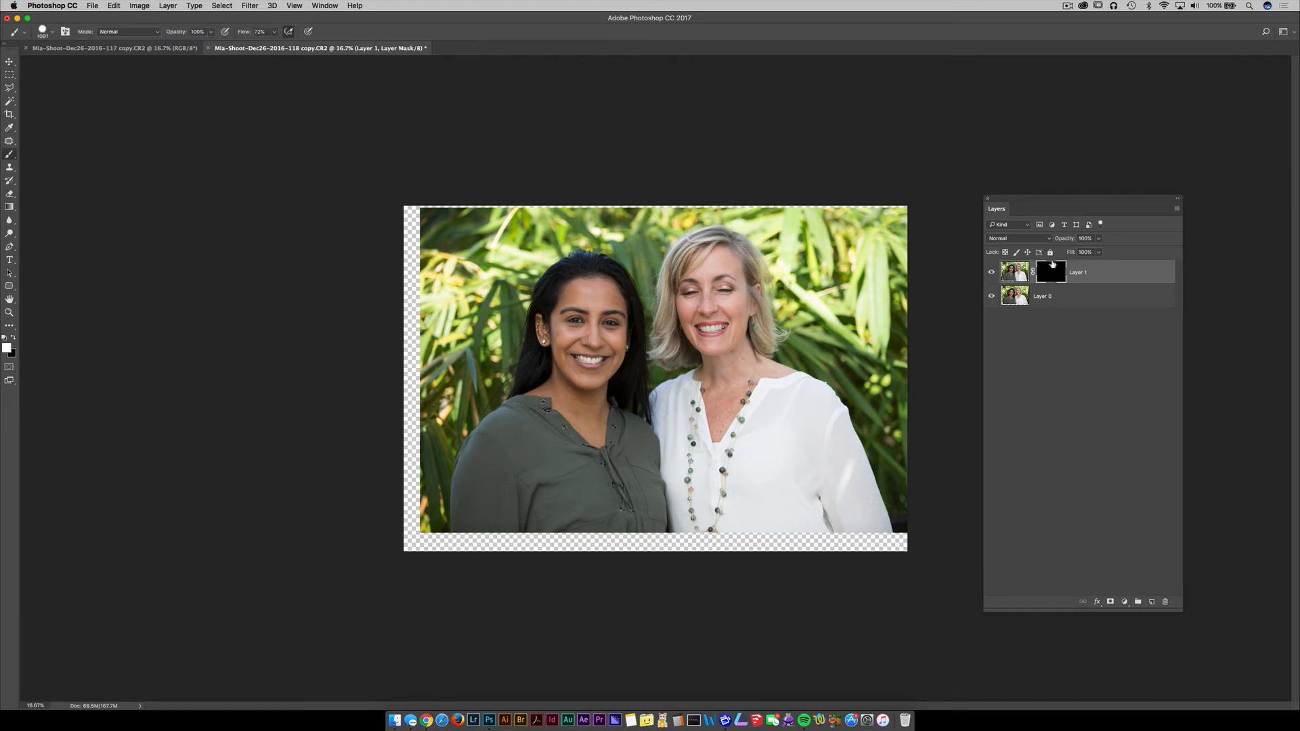
click(52, 34)
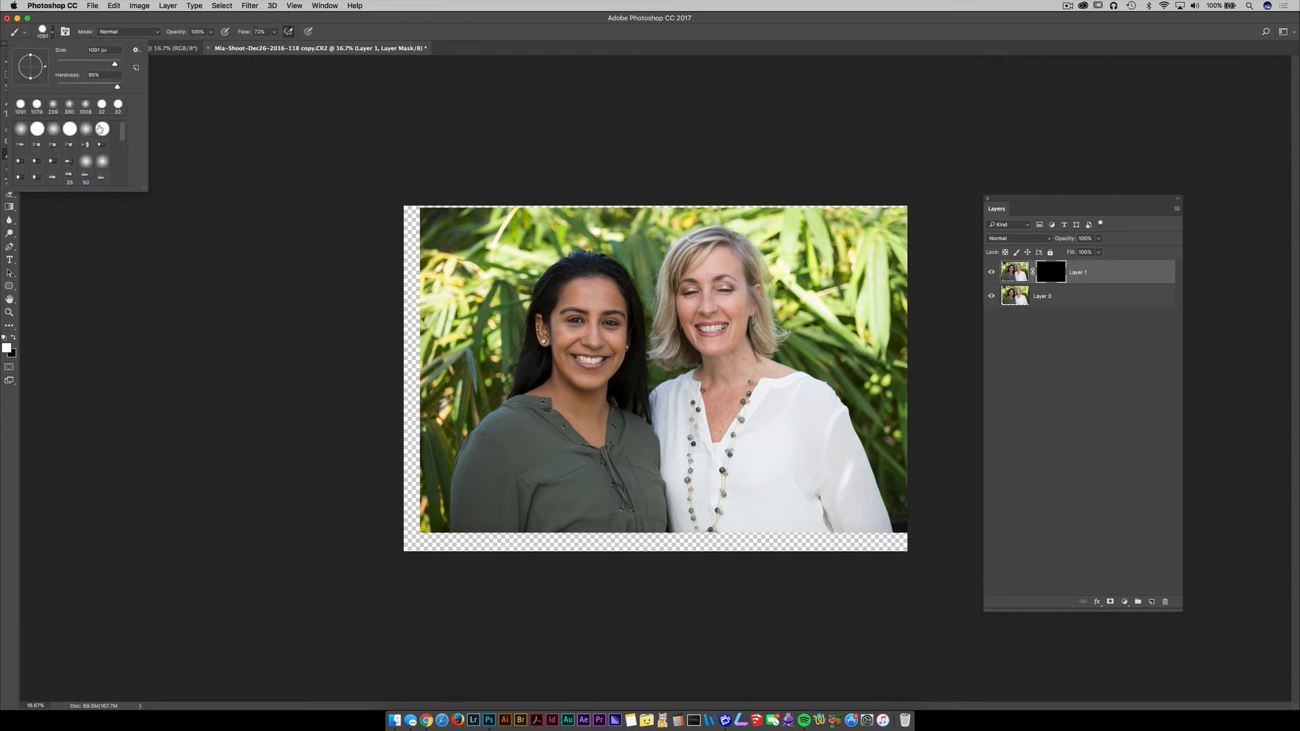
click(35, 130)
click(55, 31)
drag(727, 356, 754, 356)
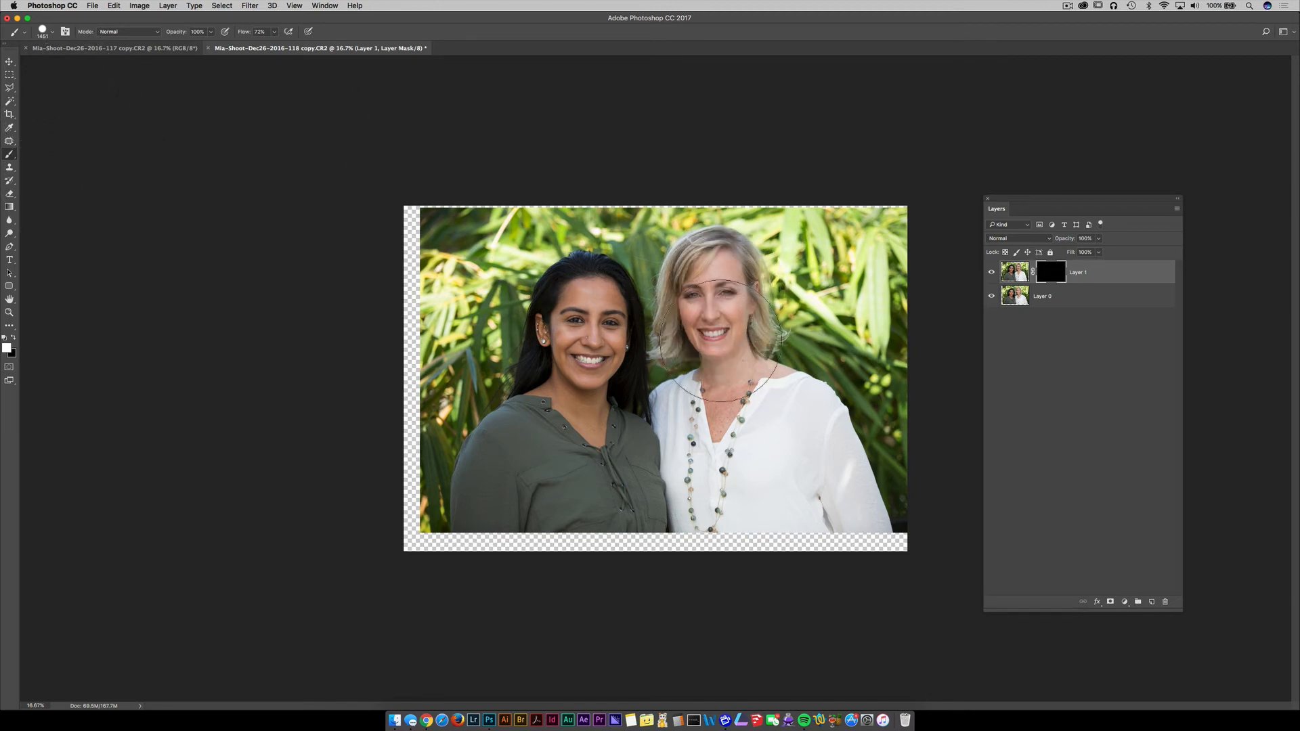
mouse_move(720, 341)
mouse_down()
mouse_move(767, 345)
mouse_move(775, 414)
mouse_move(816, 503)
mouse_move(852, 532)
mouse_move(901, 502)
mouse_up()
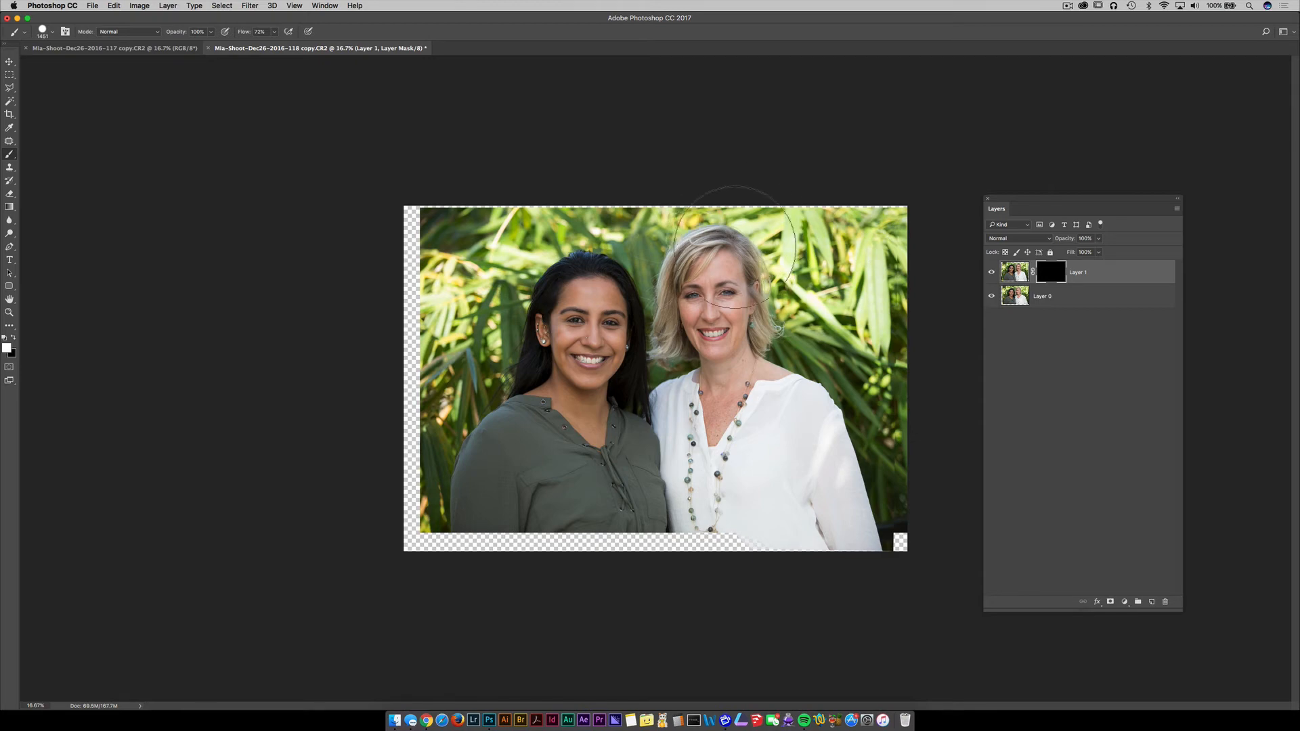
mouse_move(725, 370)
mouse_down()
mouse_move(666, 380)
mouse_move(702, 381)
mouse_up()
Refine Layer 1's mask by painting white with a smaller brush along the blonde woman's hair near the other woman
scroll(721, 345, up, 5)
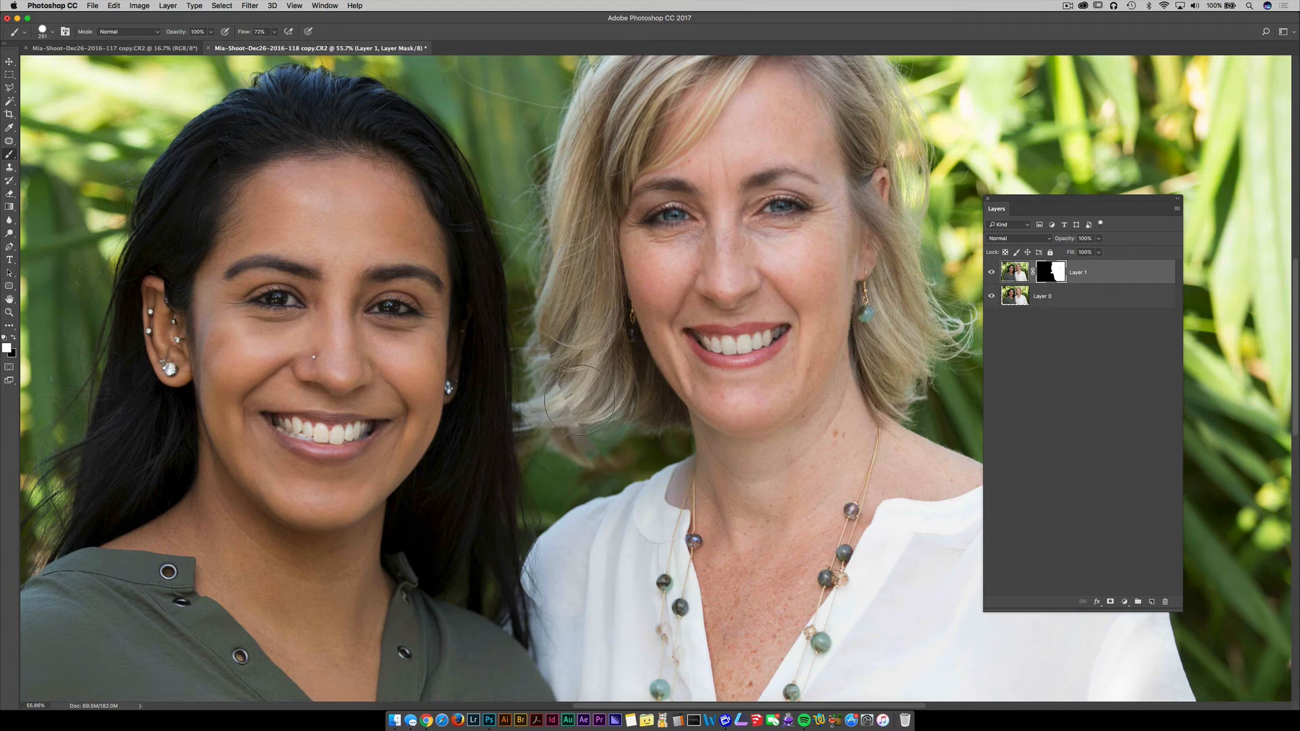
drag(588, 409, 565, 409)
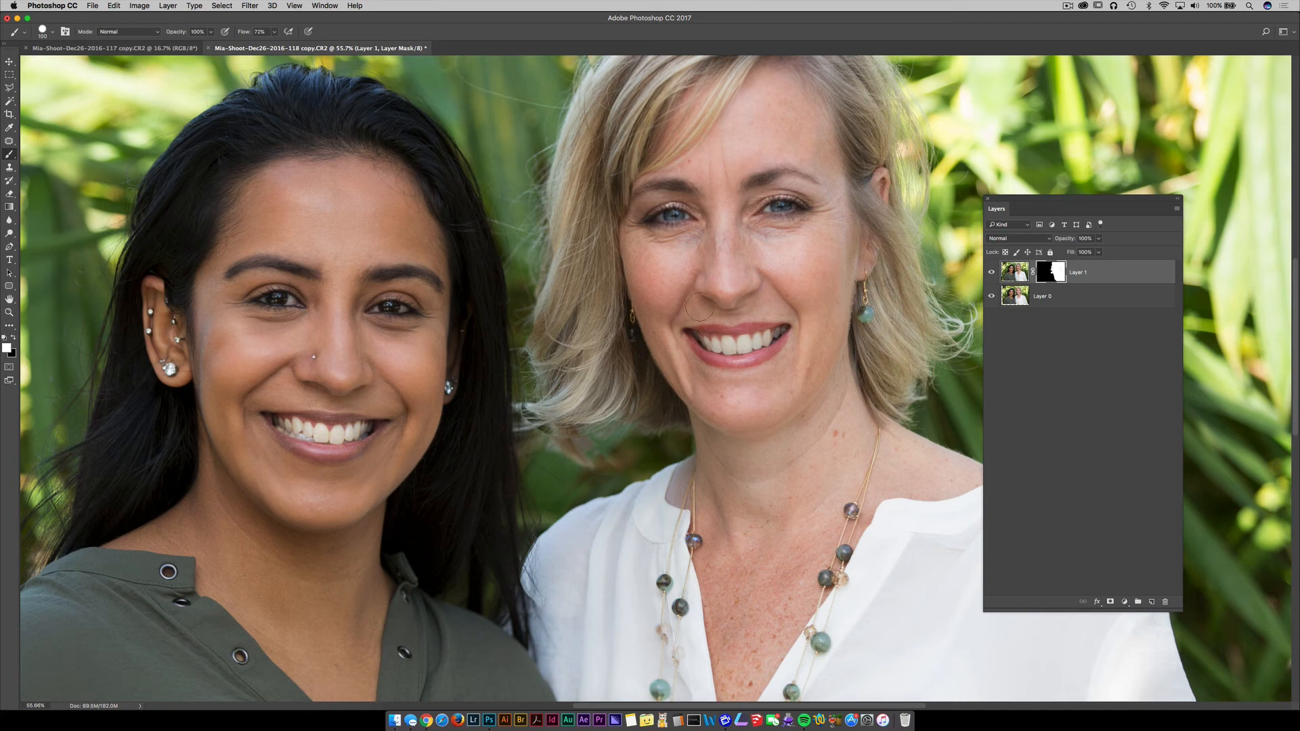
mouse_move(754, 379)
mouse_down()
mouse_move(770, 384)
mouse_move(734, 376)
mouse_move(695, 46)
mouse_up()
drag(587, 426, 542, 429)
Inspect the mask edge with Layer 0 hidden, restore that layer, and paint black on the mask around the blonde hair tips
click(13, 337)
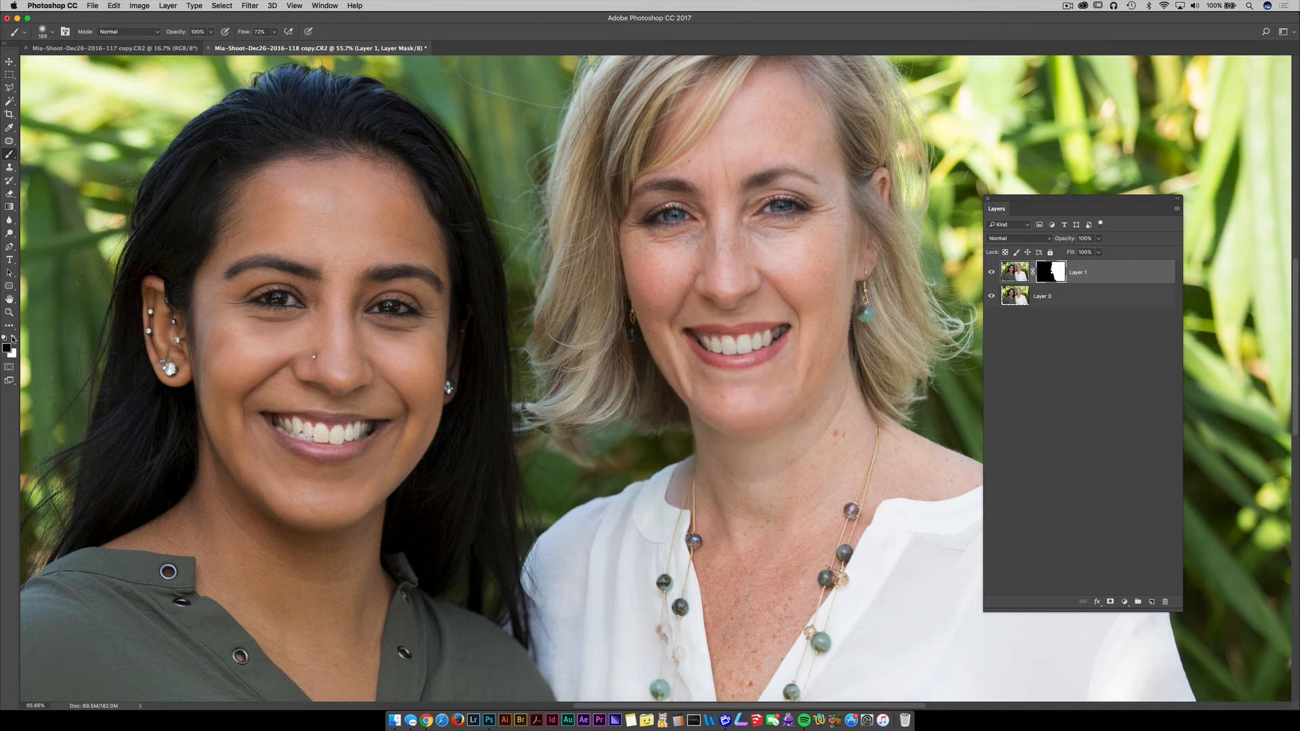
click(990, 298)
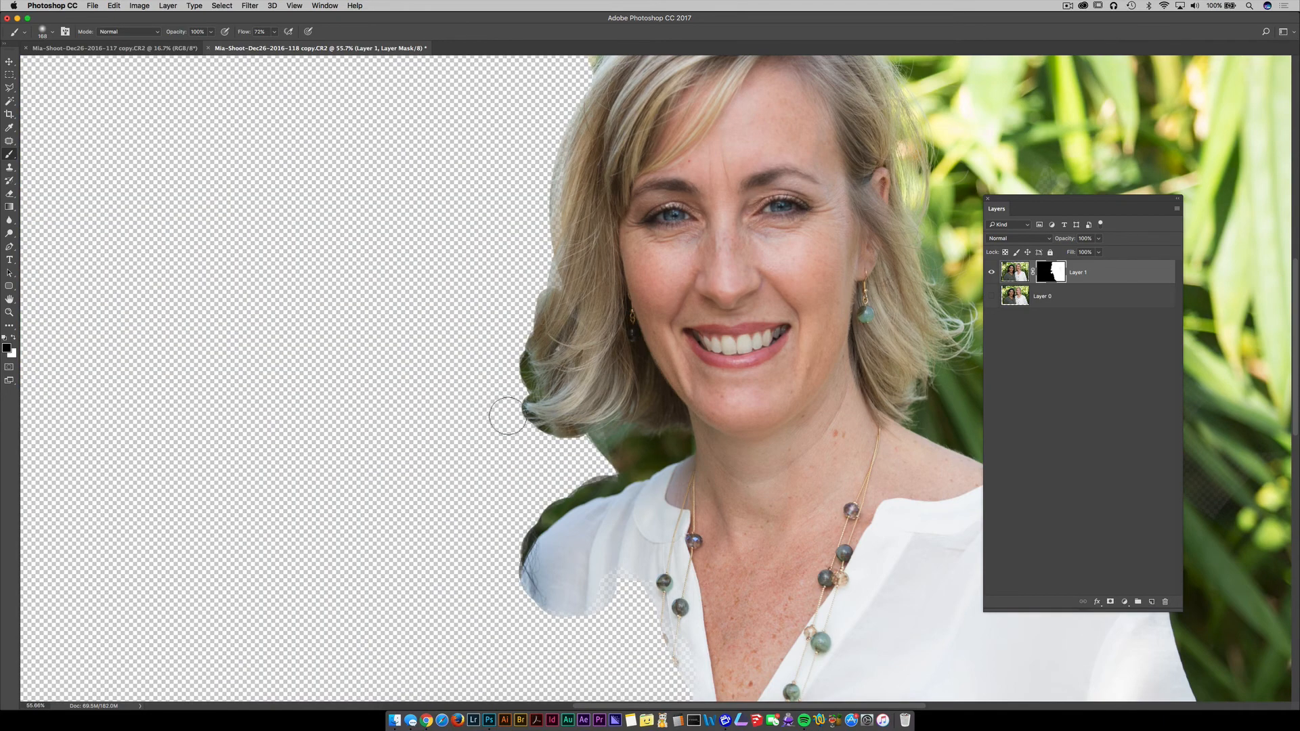
click(990, 296)
drag(549, 445, 537, 436)
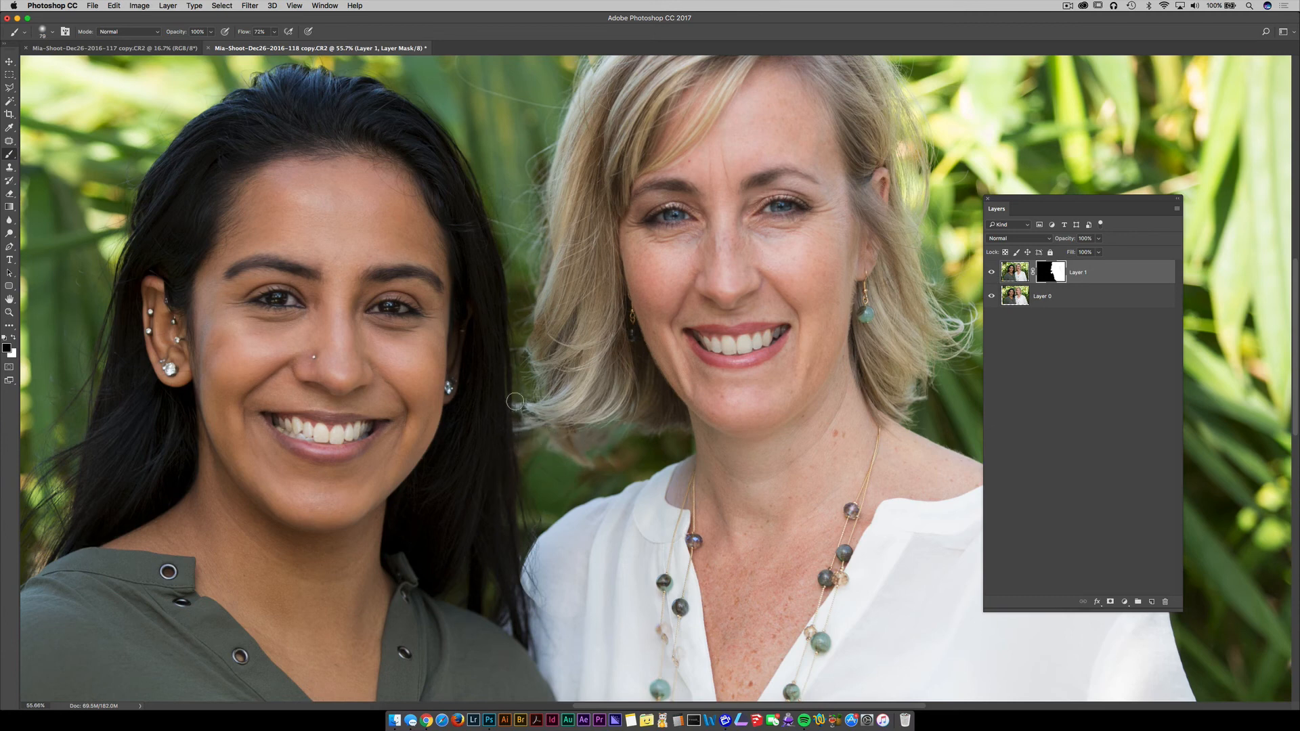
Toggle Layer 1's visibility to compare the composite with the original closed-eye portrait
alt+super+click(714, 396)
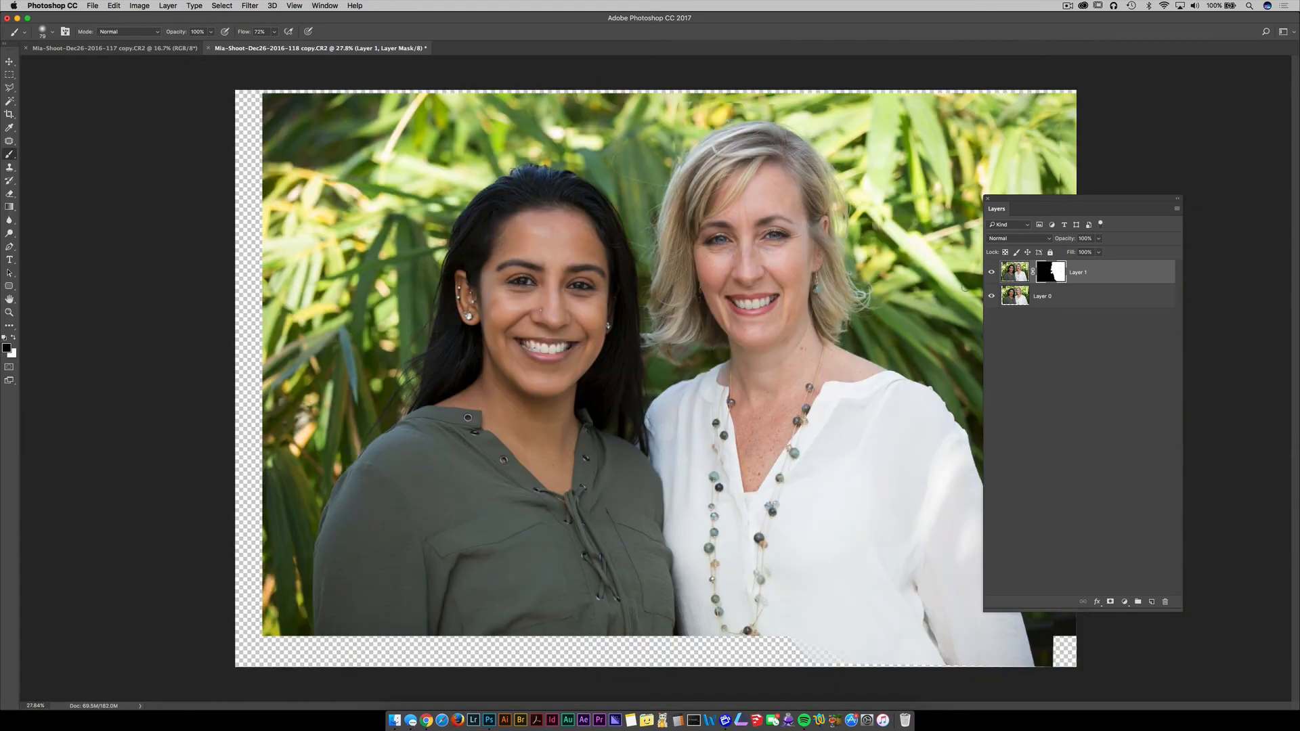
click(991, 274)
click(991, 273)
click(992, 274)
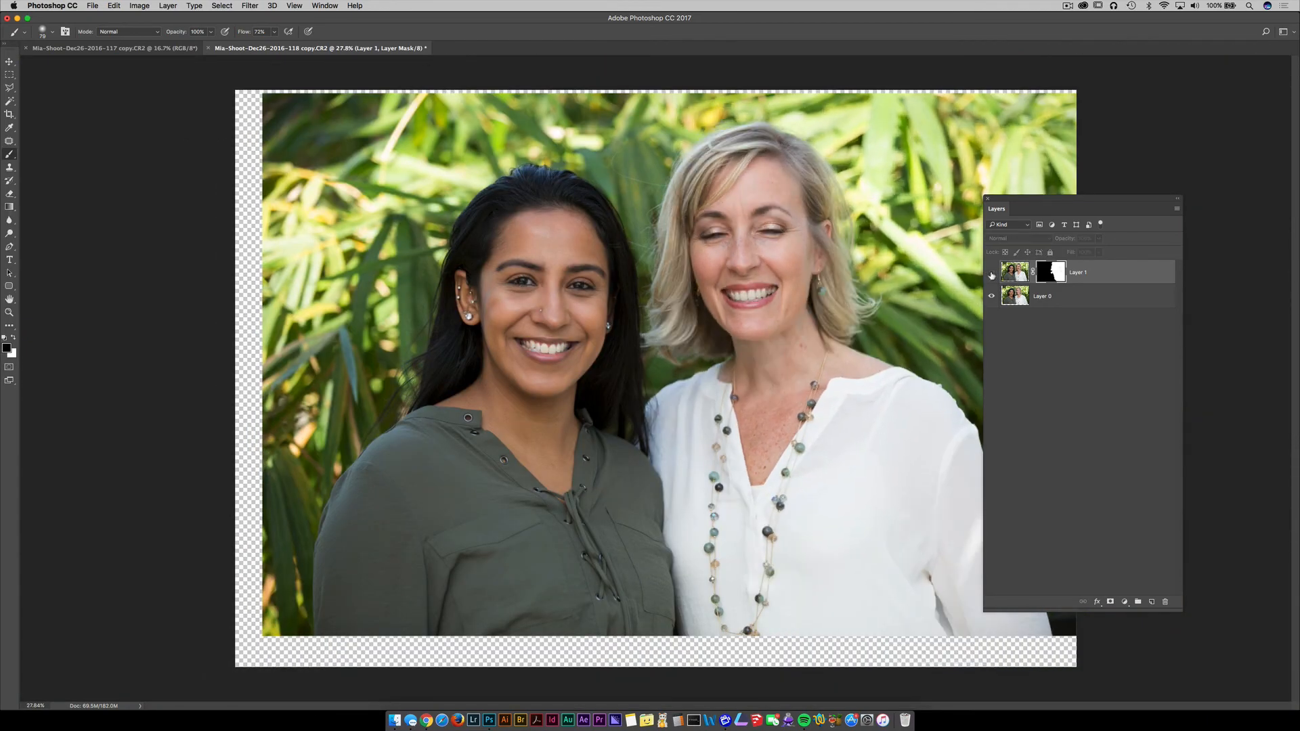
click(991, 274)
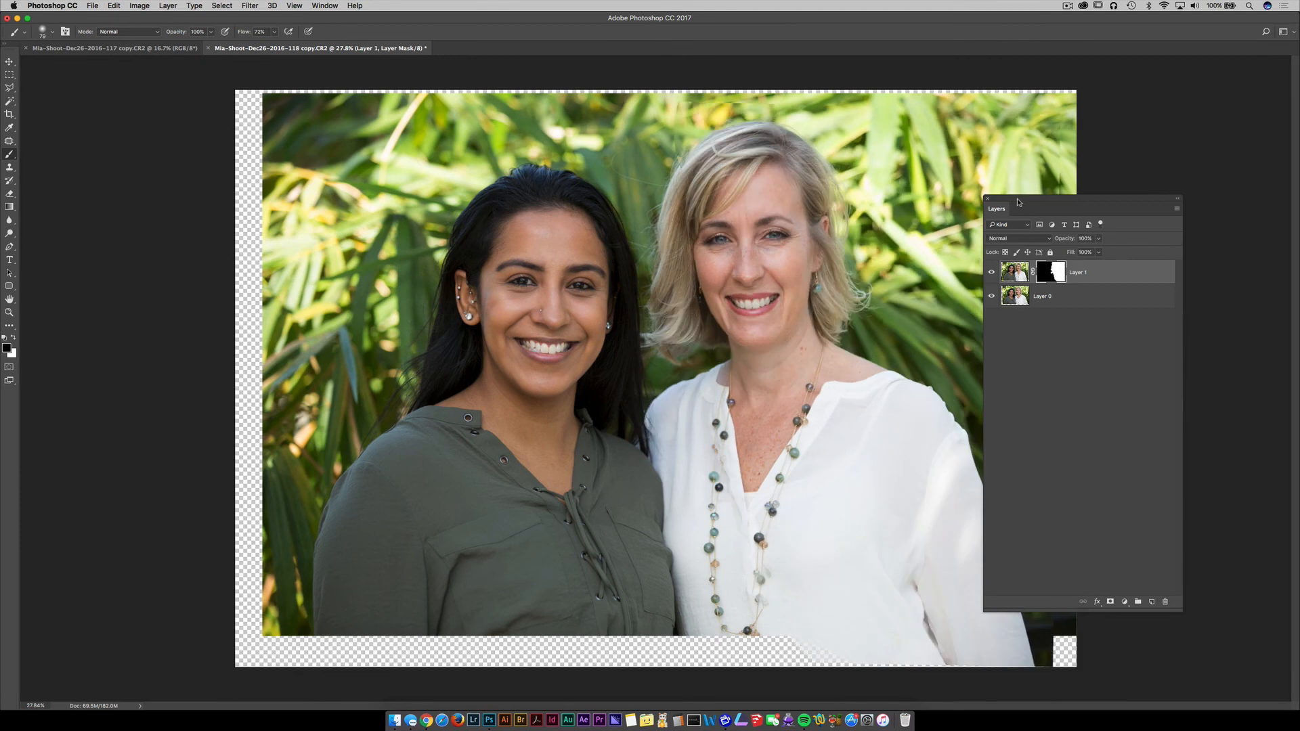
Crop the composite to about 18 by 12.4 inches, trimming away the transparent edges
drag(1018, 202, 1099, 243)
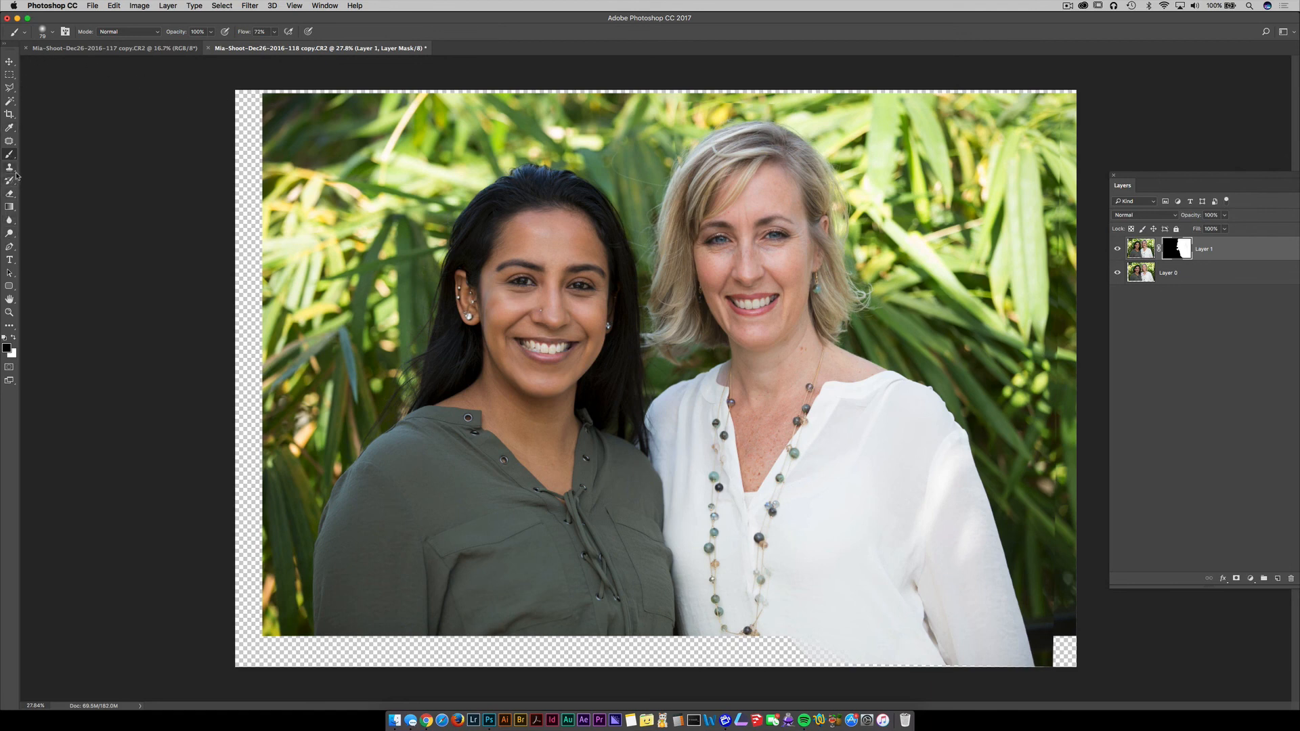
click(9, 114)
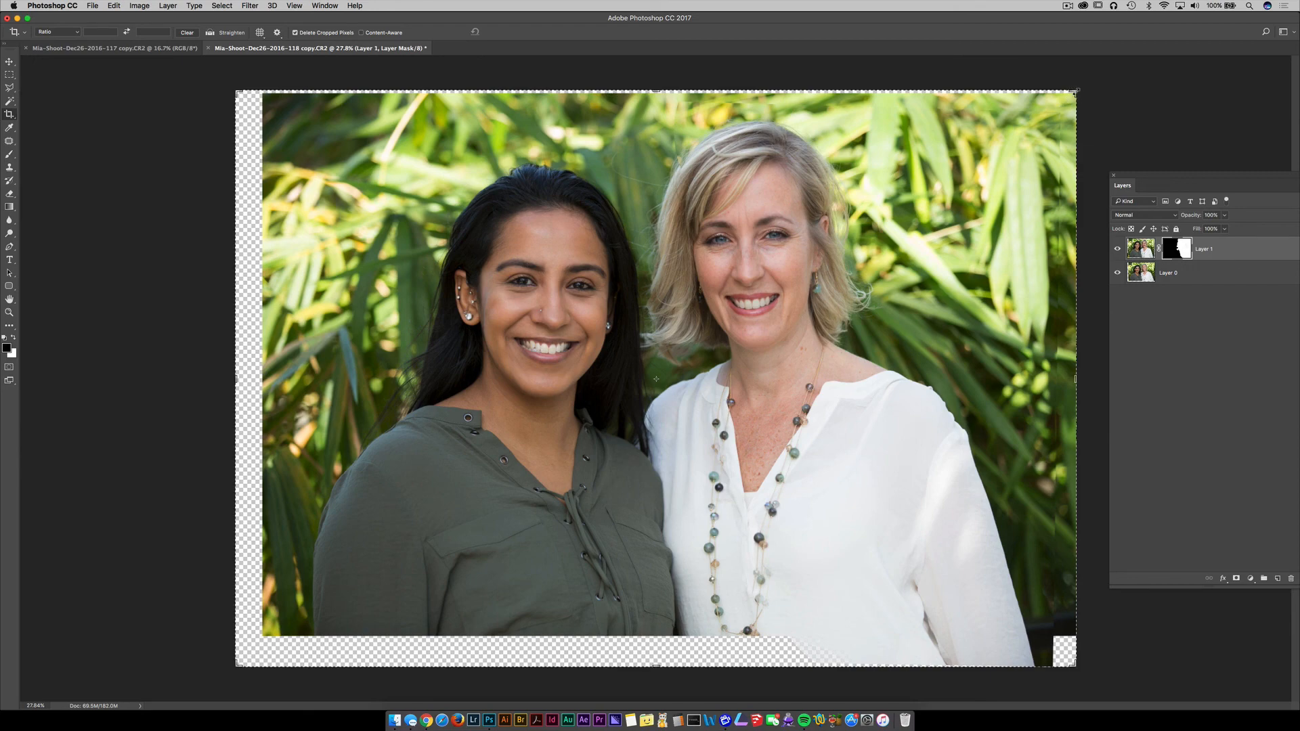
drag(1077, 89, 1062, 105)
drag(1050, 116, 1030, 122)
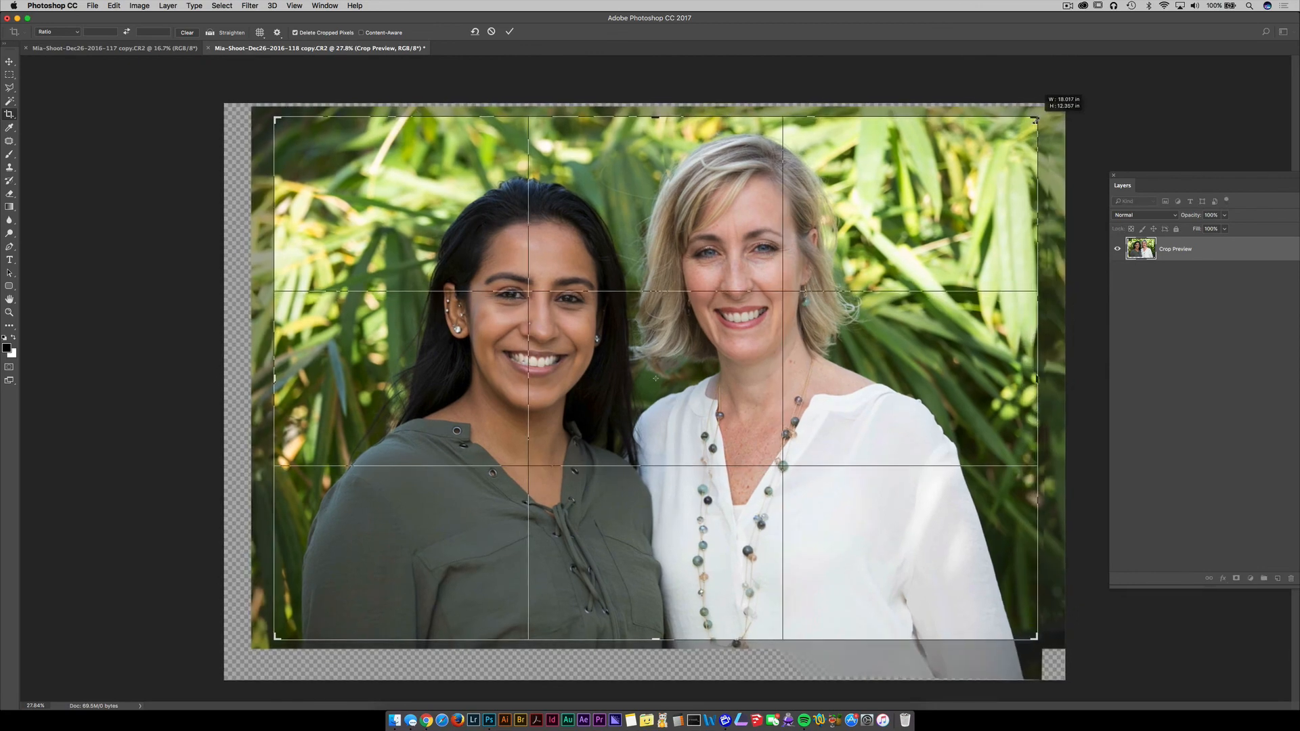
key(Return)
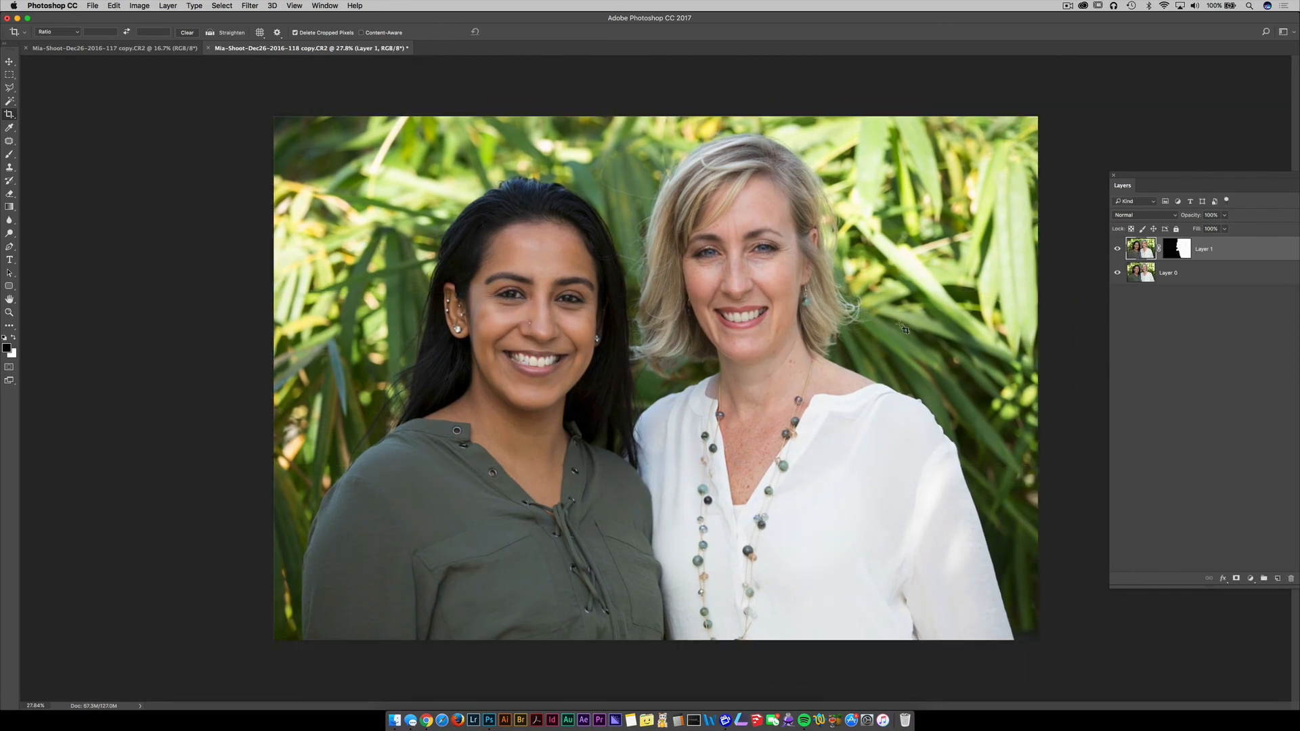